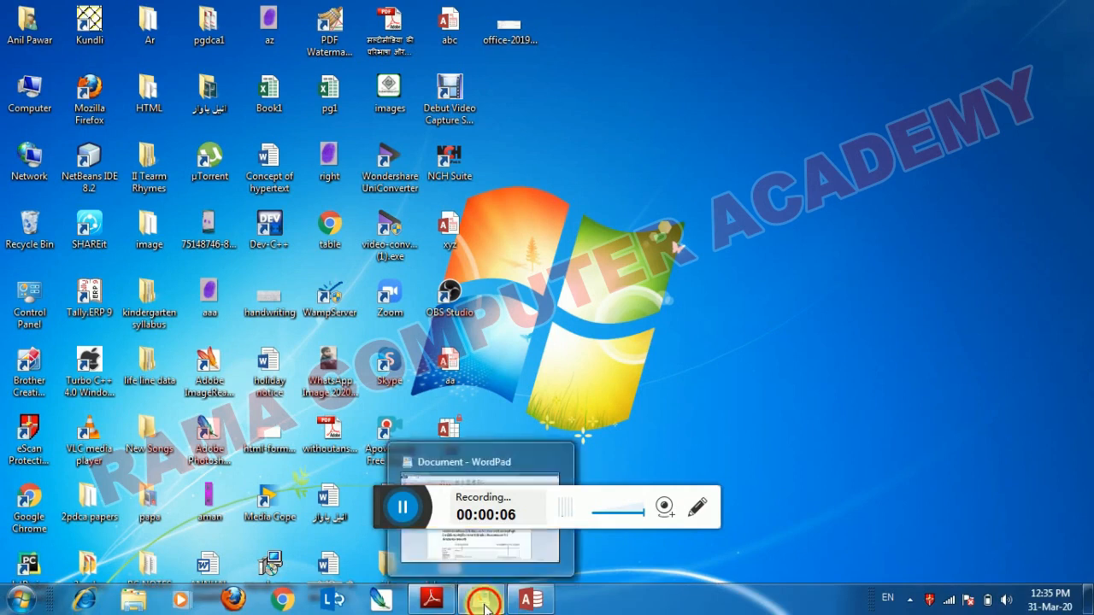
- Switch to the WordPad document and read the Field Properties notes from the heading down to the individual property descriptions
{"action": "left_click", "coordinate": [483, 607]}
{"action": "left_click", "coordinate": [341, 182]}
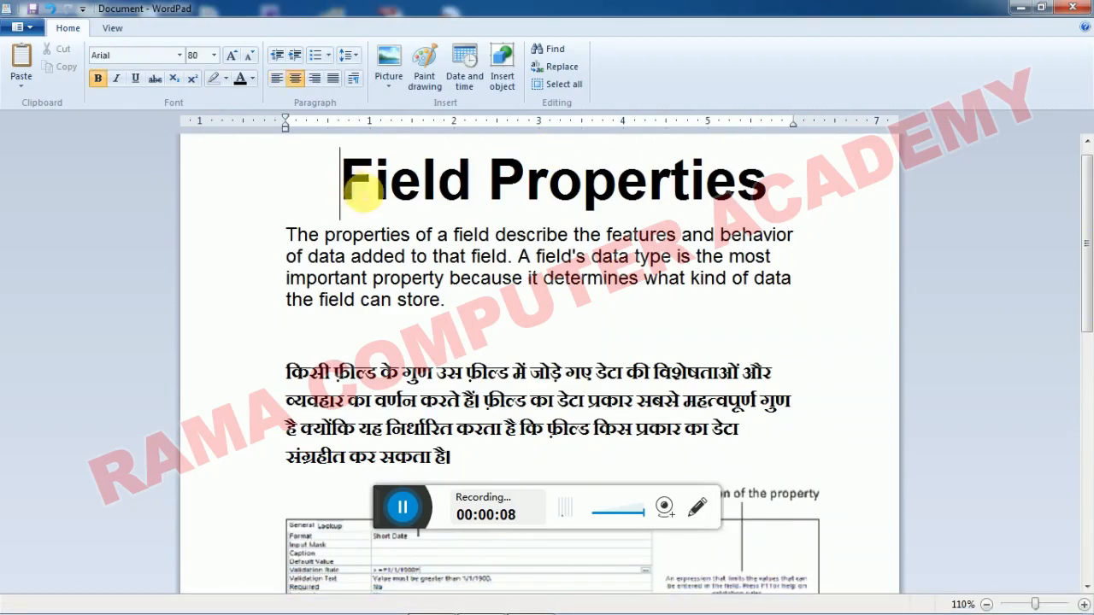
{"action": "left_click_drag", "start_coordinate": [342, 182], "coordinate": [696, 188]}
{"action": "left_click", "coordinate": [488, 257]}
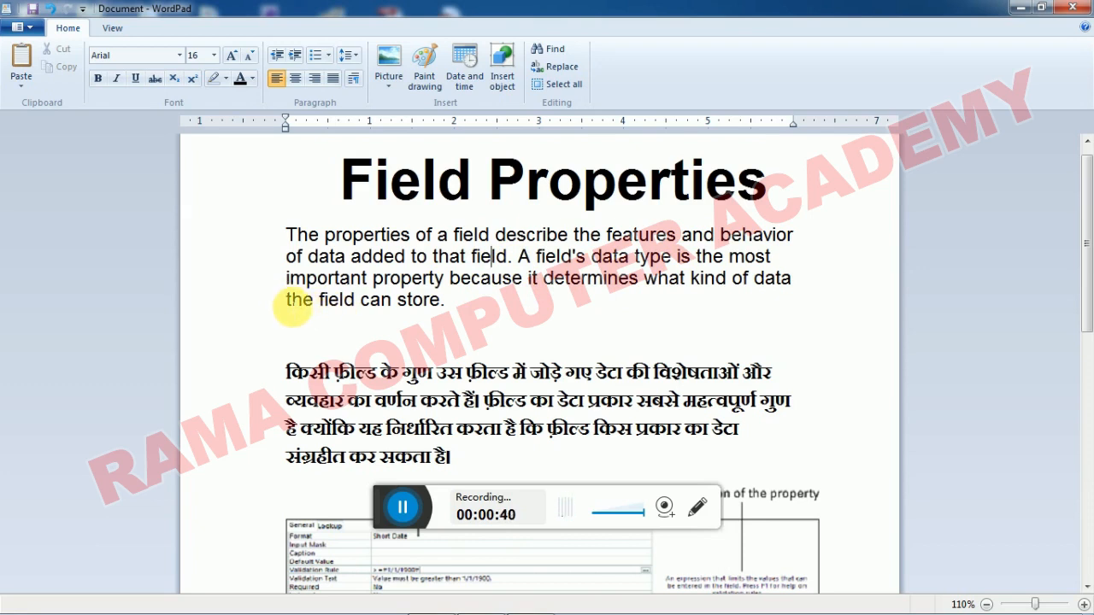
{"action": "scroll", "coordinate": [295, 303], "scroll_direction": "down", "scroll_amount": 3}
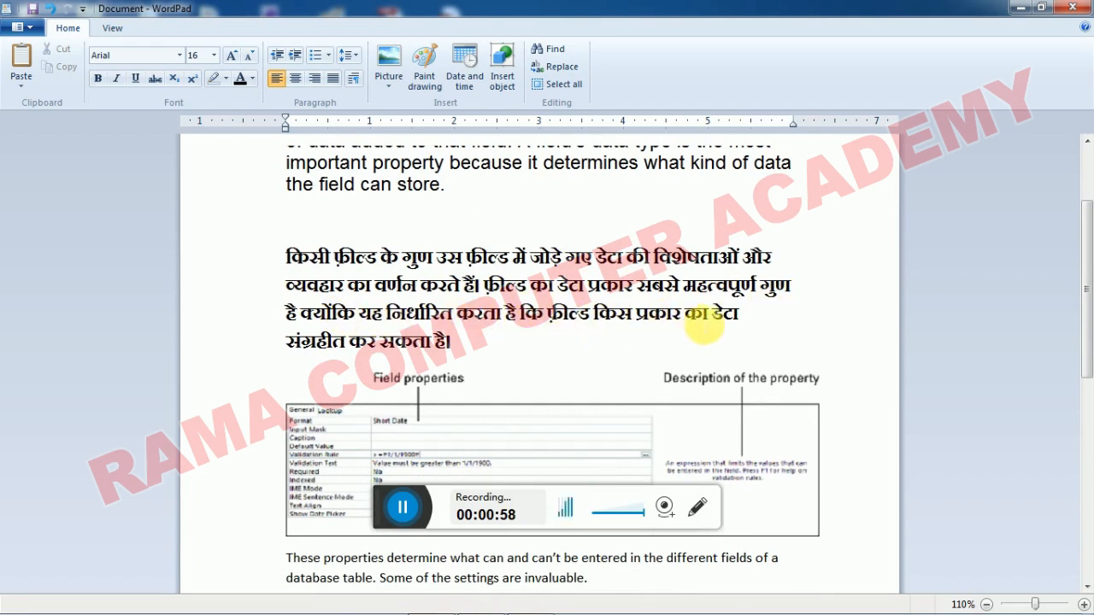
{"action": "scroll", "coordinate": [696, 317], "scroll_direction": "down", "scroll_amount": 2}
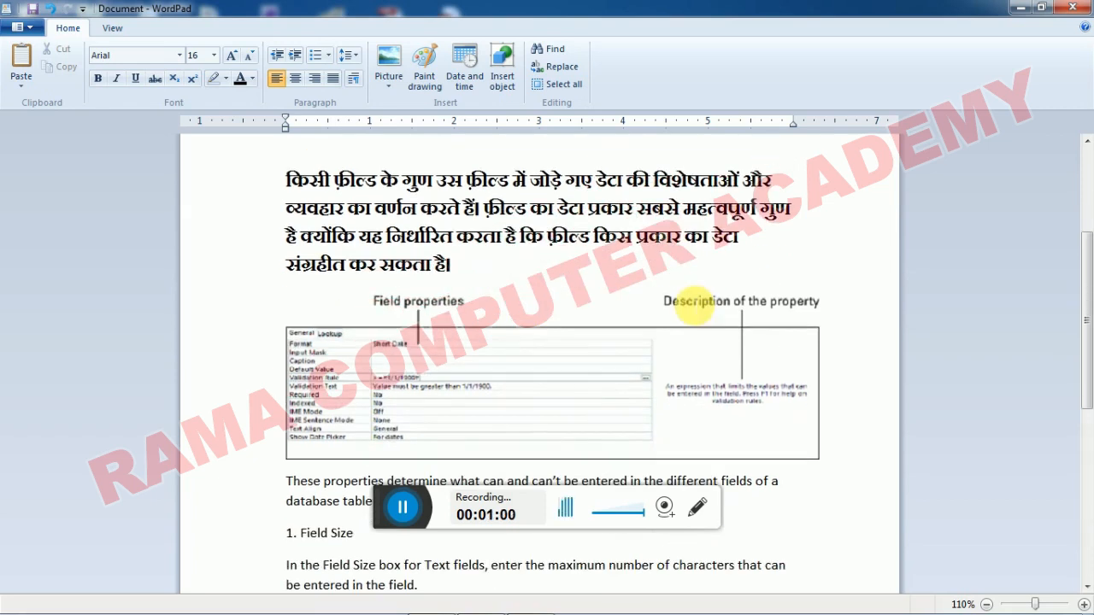
{"action": "scroll", "coordinate": [489, 292], "scroll_direction": "down", "scroll_amount": 5}
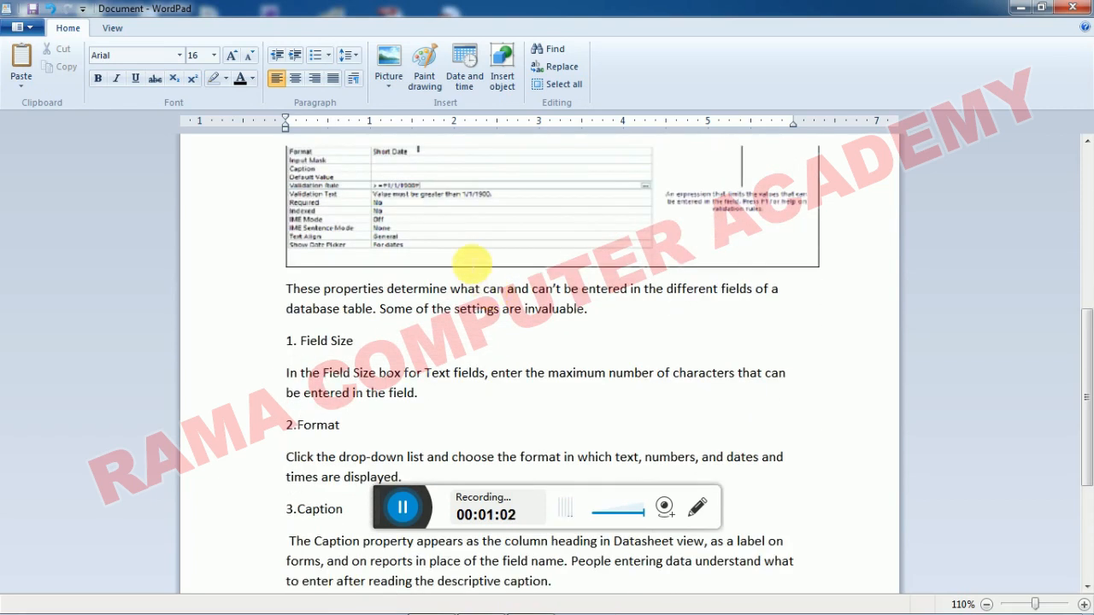
{"action": "scroll", "coordinate": [471, 263], "scroll_direction": "up", "scroll_amount": 5}
{"action": "scroll", "coordinate": [471, 265], "scroll_direction": "down", "scroll_amount": 3}
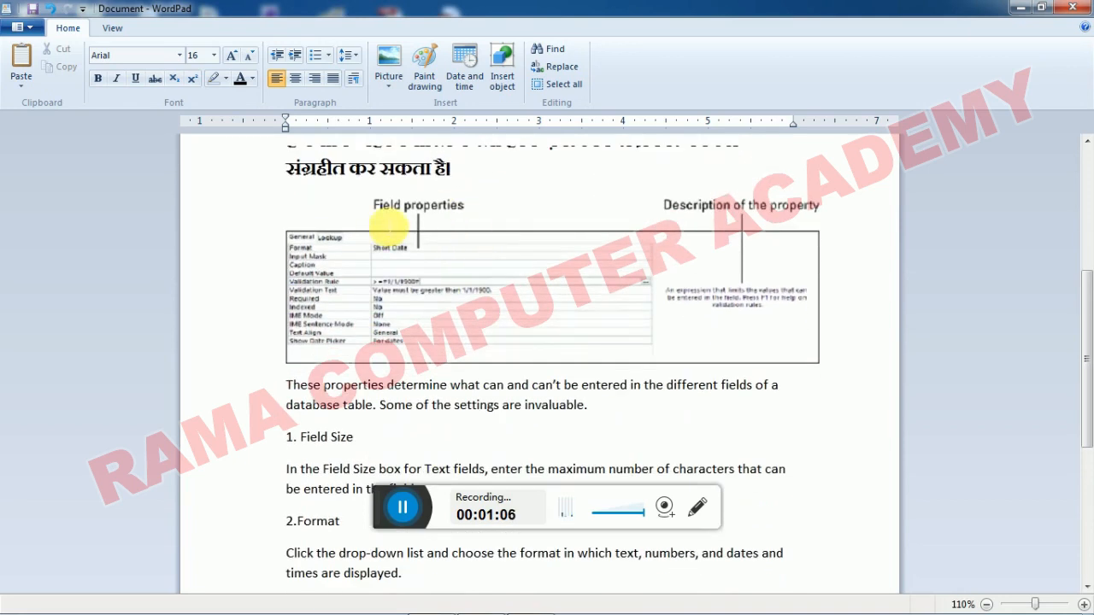
{"action": "scroll", "coordinate": [389, 226], "scroll_direction": "down", "scroll_amount": 6}
- Switch to the Access database and open the emp table in Design view to examine its field properties
{"action": "mouse_move", "coordinate": [491, 608]}
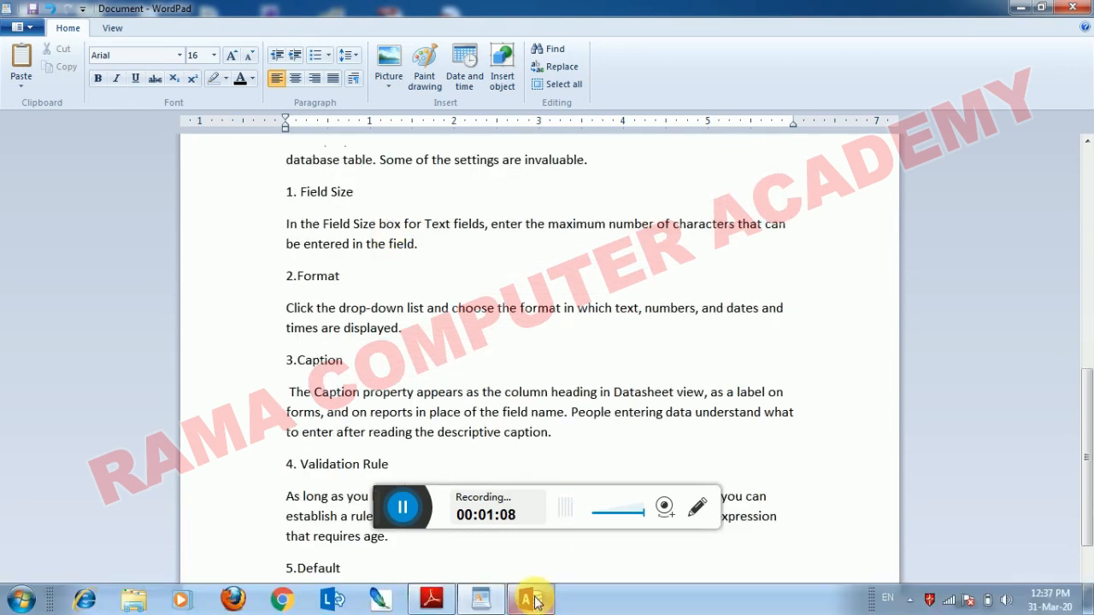
{"action": "left_click", "coordinate": [461, 470]}
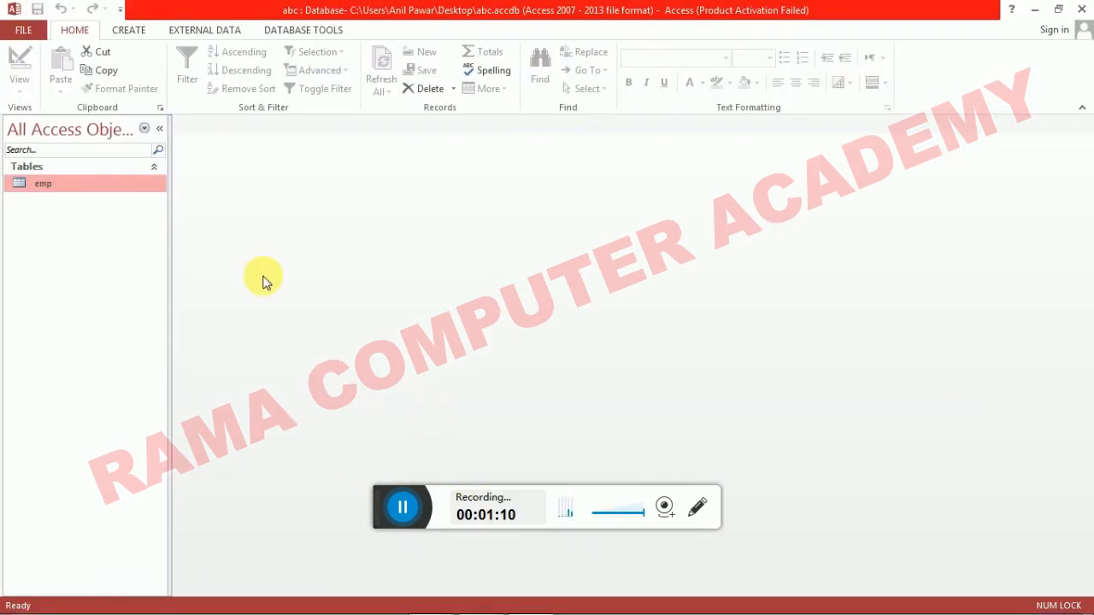
{"action": "right_click", "coordinate": [48, 187]}
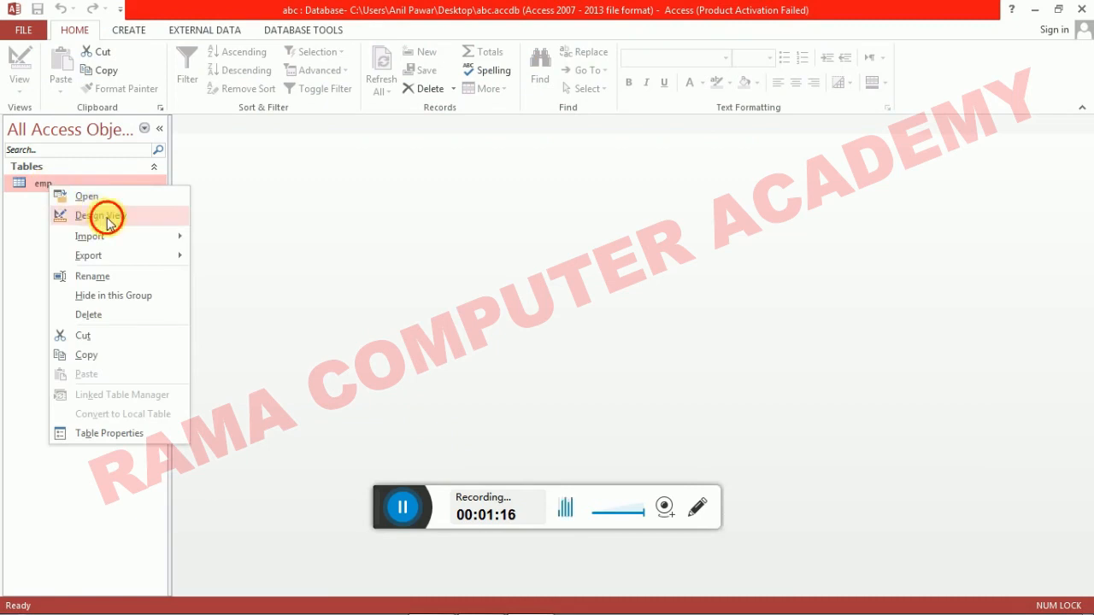
{"action": "left_click", "coordinate": [102, 216]}
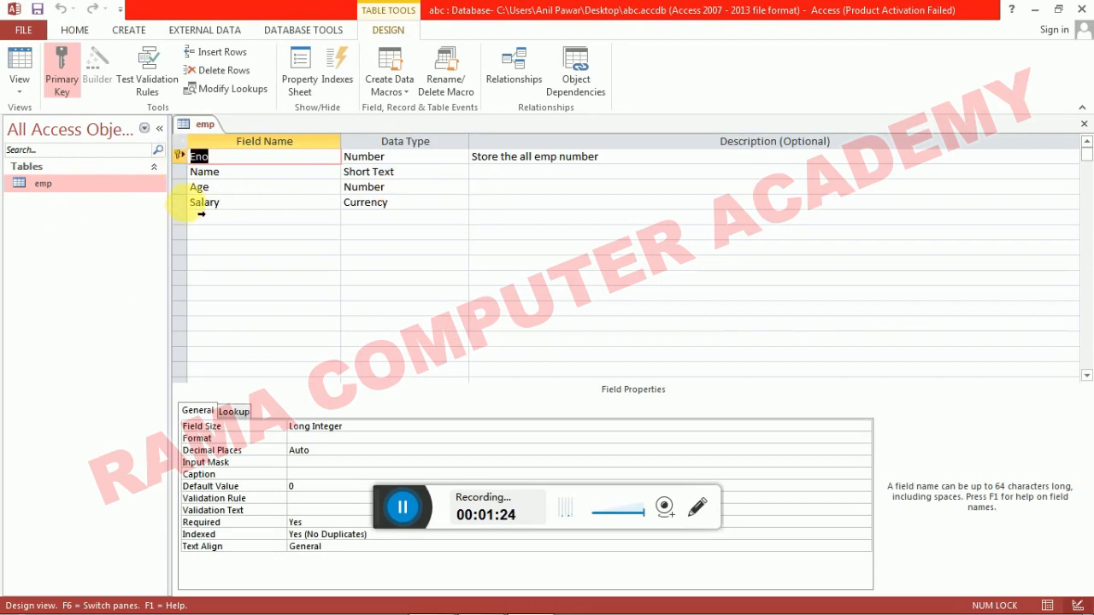
{"action": "scroll", "coordinate": [440, 215], "scroll_direction": "down", "scroll_amount": 1}
{"action": "scroll", "coordinate": [443, 217], "scroll_direction": "up", "scroll_amount": 1}
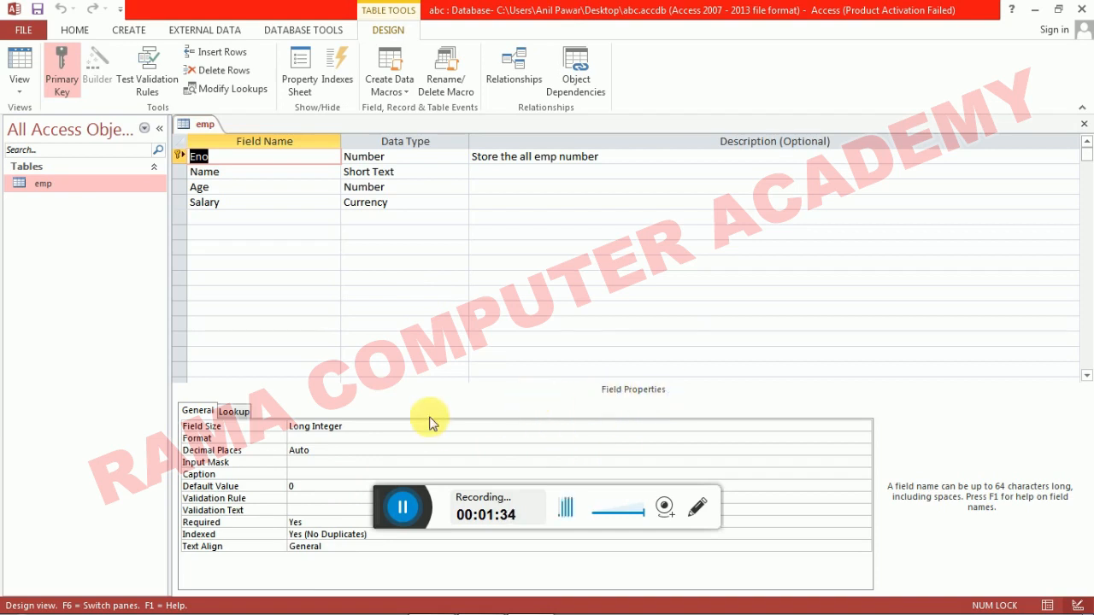
{"action": "left_click", "coordinate": [275, 443]}
- Switch back to WordPad and read the notes on Field Size, Format, Caption, Validation Rule and Default
{"action": "key", "text": "alt+Tab"}
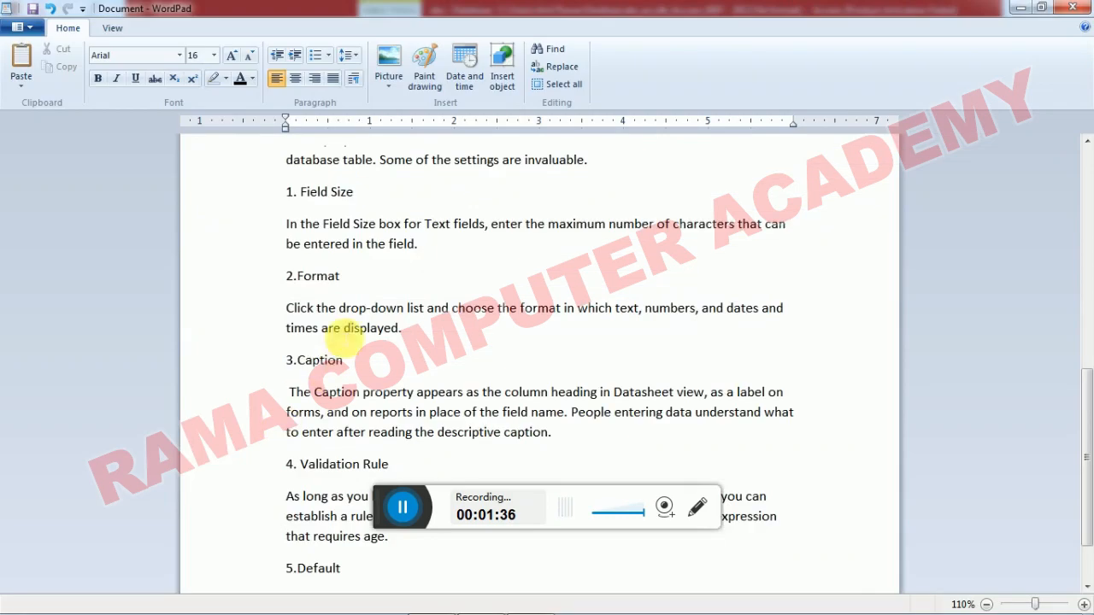
{"action": "scroll", "coordinate": [397, 308], "scroll_direction": "up", "scroll_amount": 10}
{"action": "scroll", "coordinate": [437, 360], "scroll_direction": "down", "scroll_amount": 4}
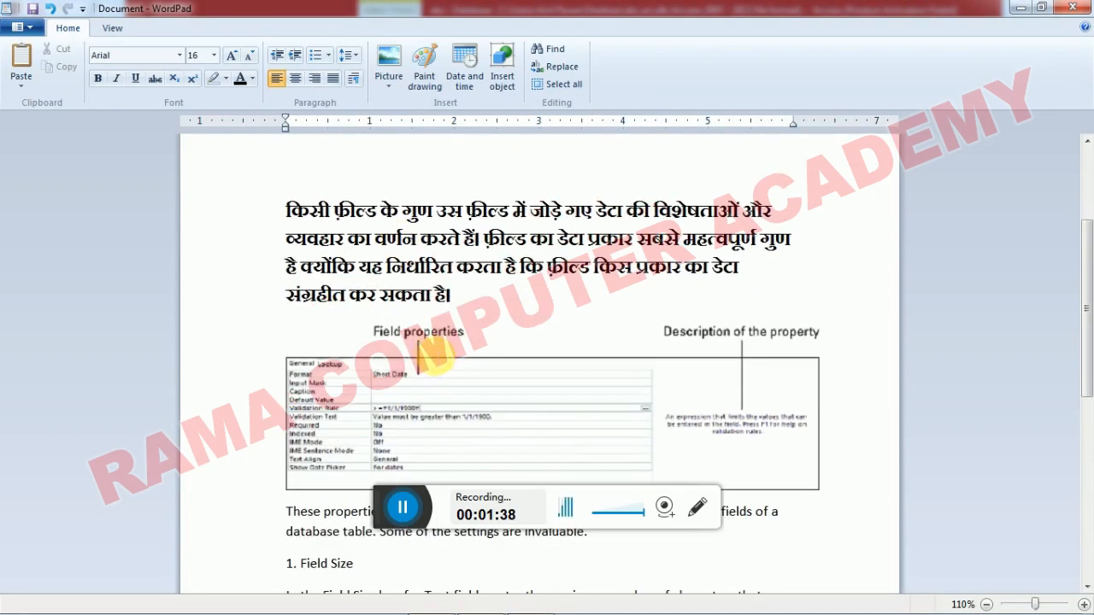
{"action": "scroll", "coordinate": [306, 334], "scroll_direction": "down", "scroll_amount": 2}
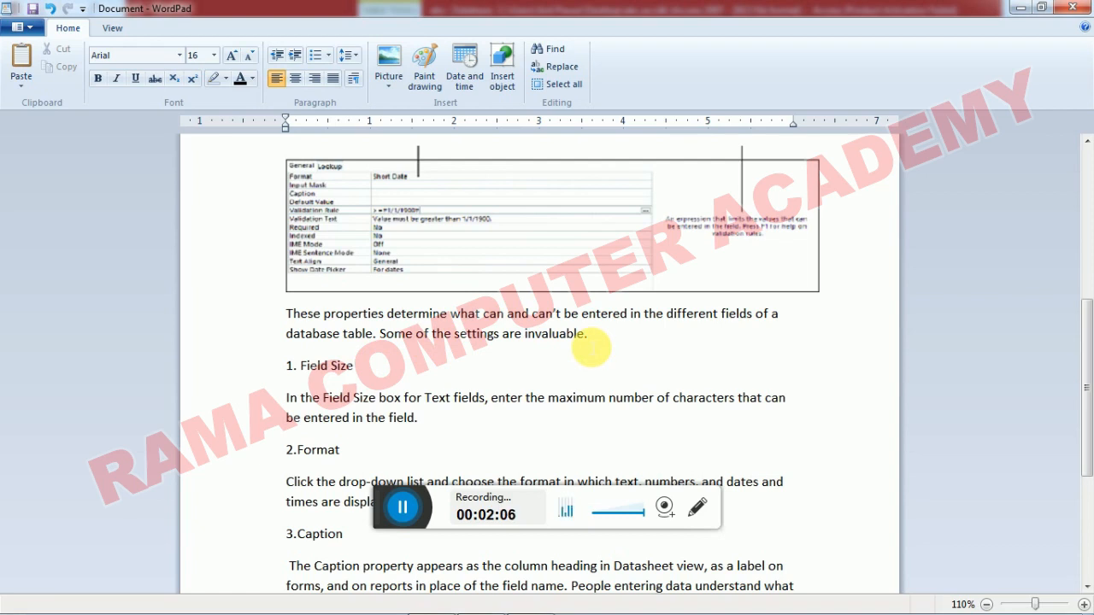
{"action": "scroll", "coordinate": [590, 347], "scroll_direction": "down", "scroll_amount": 5}
{"action": "scroll", "coordinate": [504, 299], "scroll_direction": "up", "scroll_amount": 5}
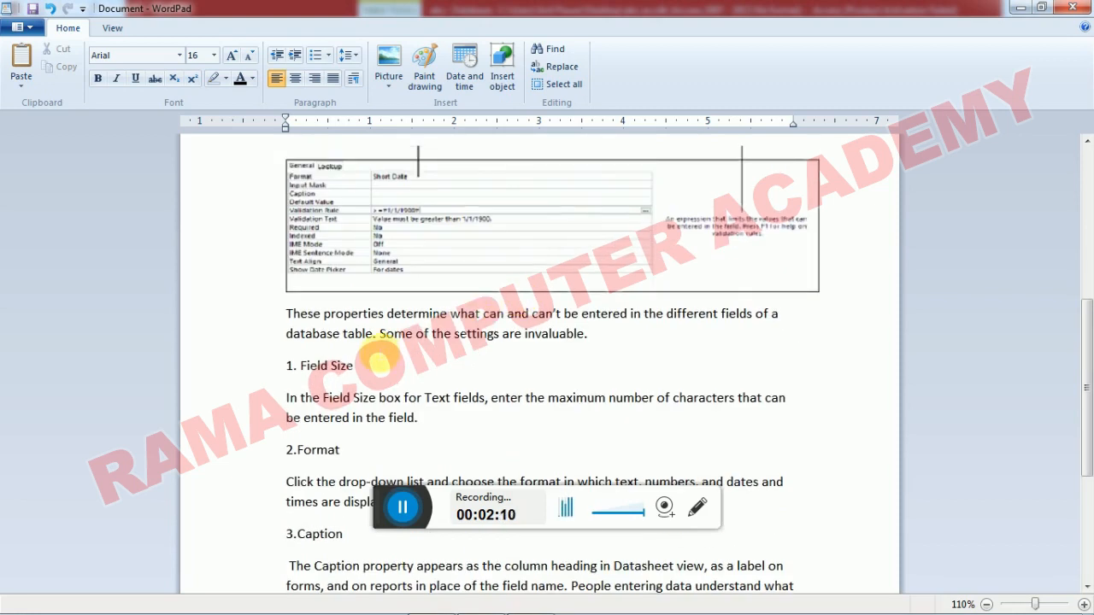
{"action": "scroll", "coordinate": [376, 359], "scroll_direction": "down", "scroll_amount": 4}
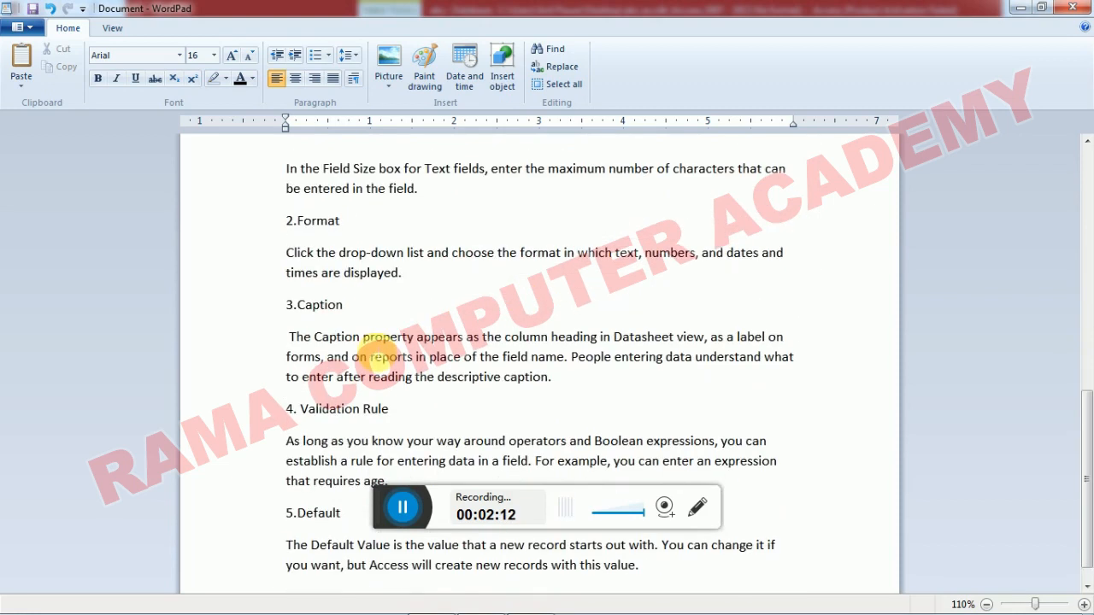
{"action": "left_click", "coordinate": [1087, 147]}
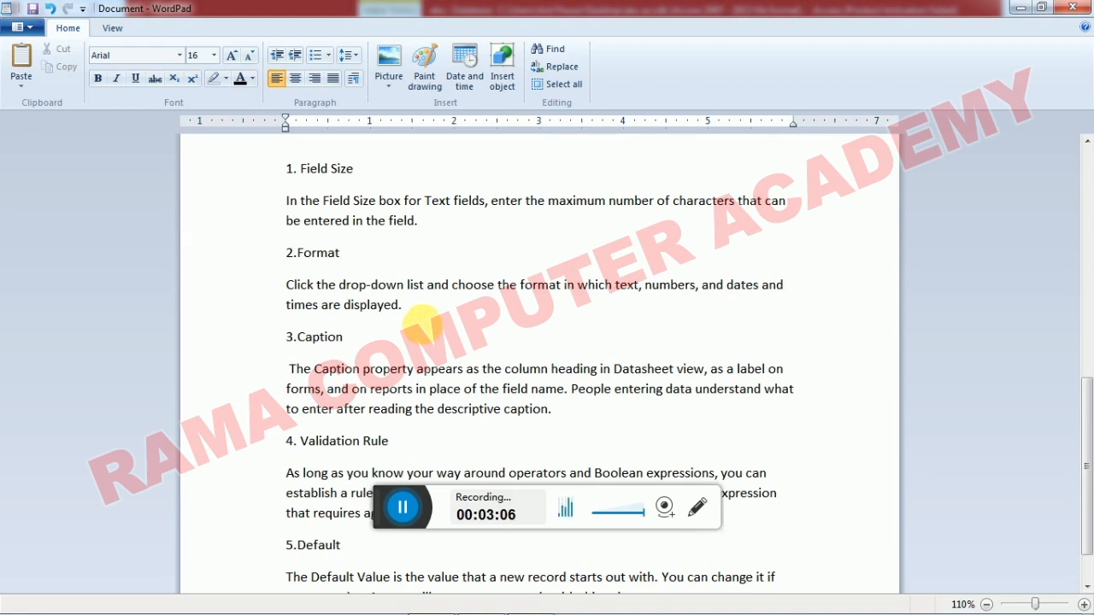
{"action": "scroll", "coordinate": [420, 323], "scroll_direction": "down", "scroll_amount": 1}
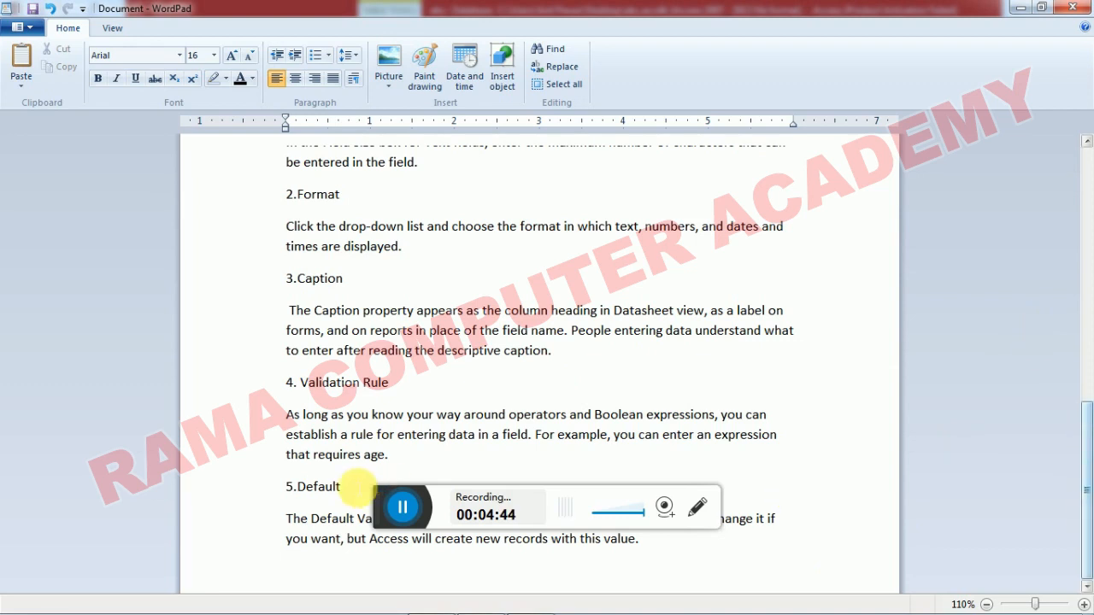
- Insert a blank line above the "5.Default" heading in the notes
{"action": "left_click", "coordinate": [280, 484]}
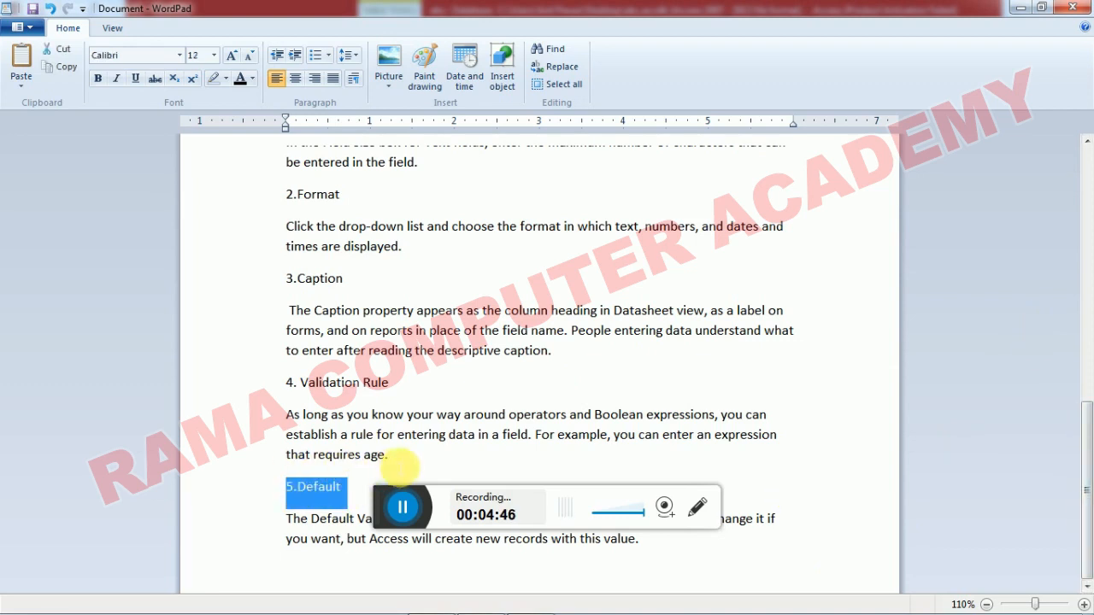
{"action": "left_click", "coordinate": [395, 467]}
{"action": "key", "text": "Return"}
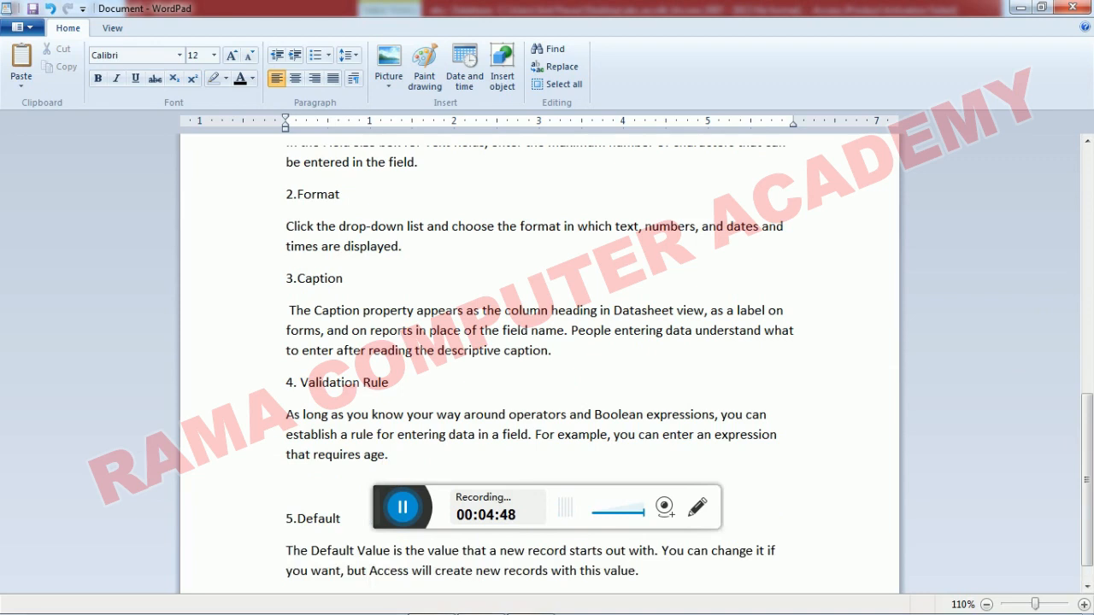
- Review the property notes again, ending at the Default description
{"action": "scroll", "coordinate": [404, 460], "scroll_direction": "up", "scroll_amount": 5}
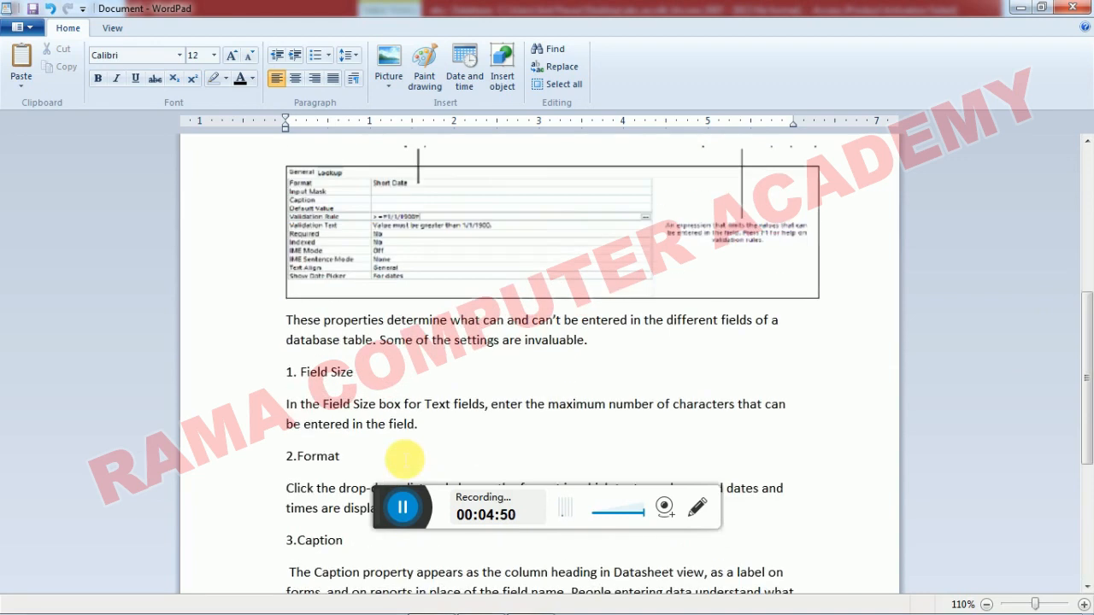
{"action": "scroll", "coordinate": [404, 460], "scroll_direction": "down", "scroll_amount": 4}
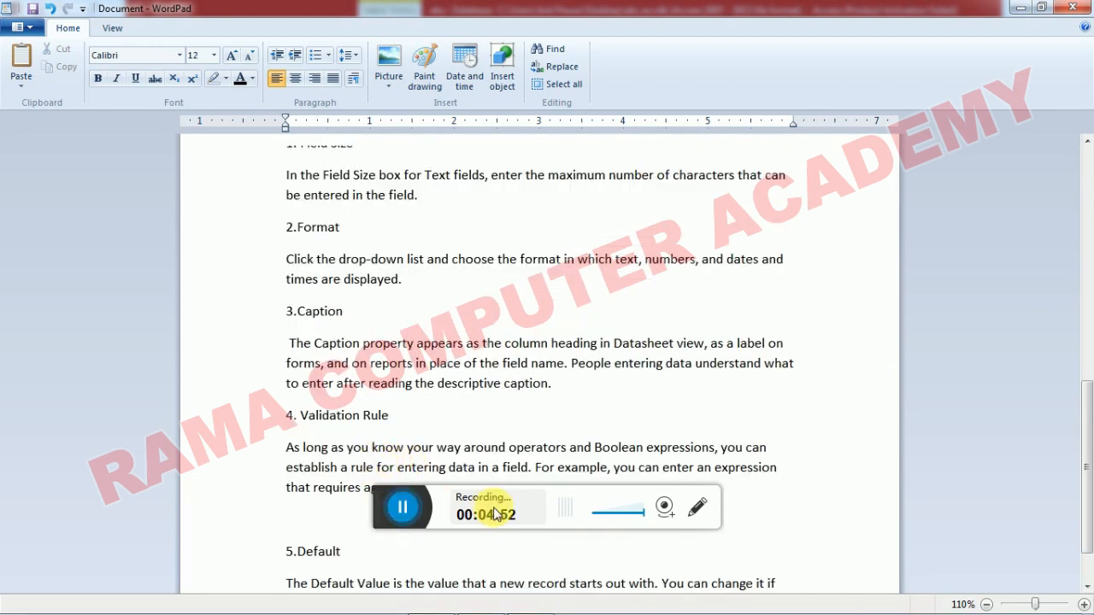
{"action": "left_click_drag", "start_coordinate": [401, 518], "coordinate": [512, 35]}
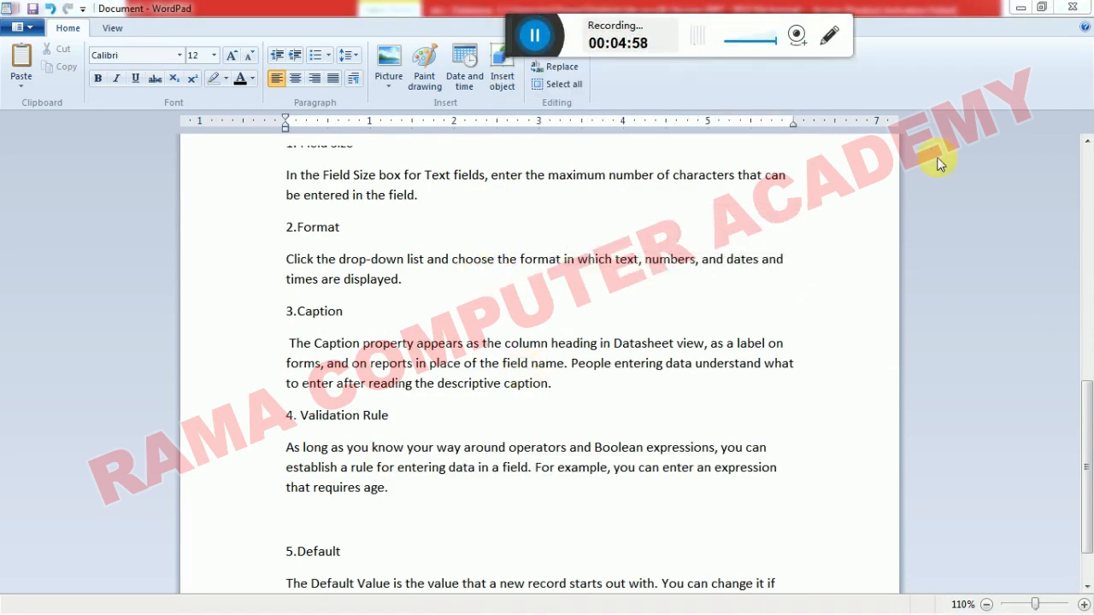
{"action": "left_click_drag", "start_coordinate": [1088, 453], "coordinate": [1090, 479]}
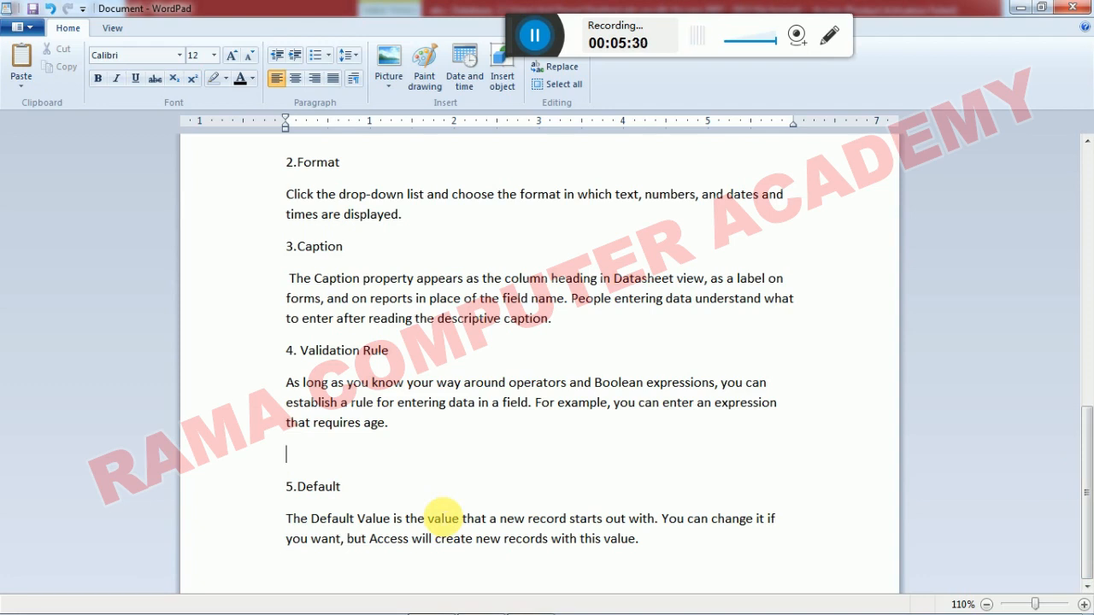
- Examine the emp table's design in Access and compare it with the Field Size note in WordPad
{"action": "key", "text": "alt+Tab"}
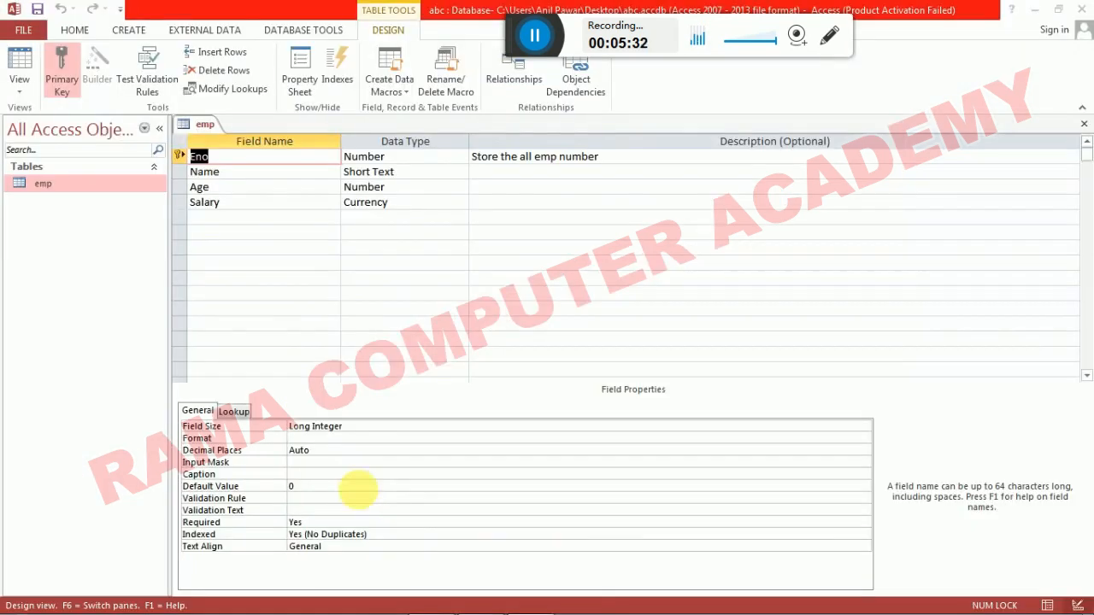
{"action": "scroll", "coordinate": [291, 267], "scroll_direction": "down", "scroll_amount": 3}
{"action": "scroll", "coordinate": [282, 266], "scroll_direction": "up", "scroll_amount": 3}
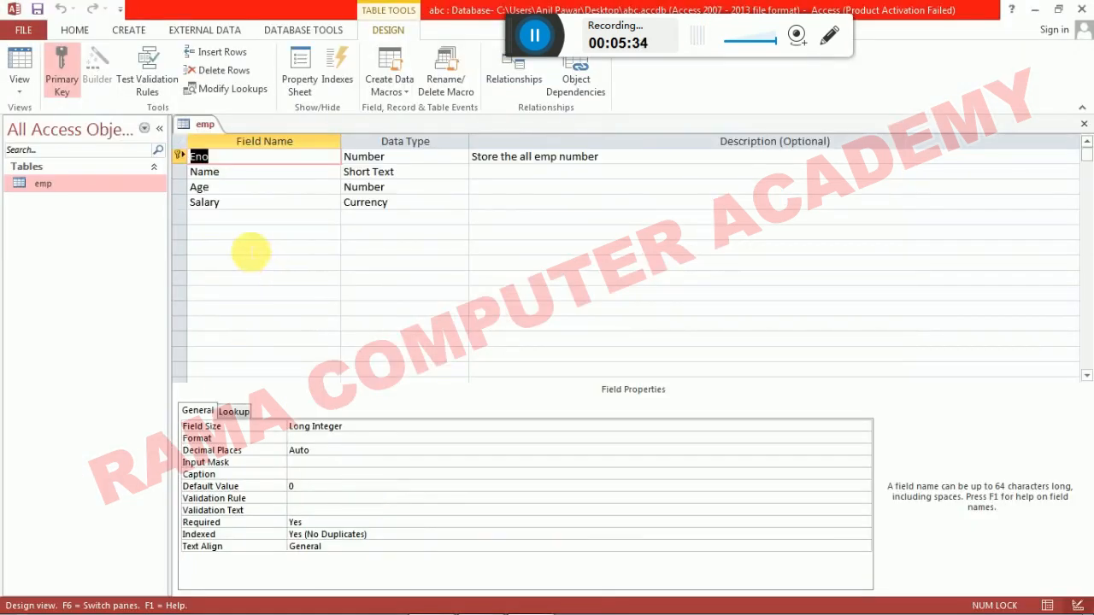
{"action": "right_click", "coordinate": [39, 182]}
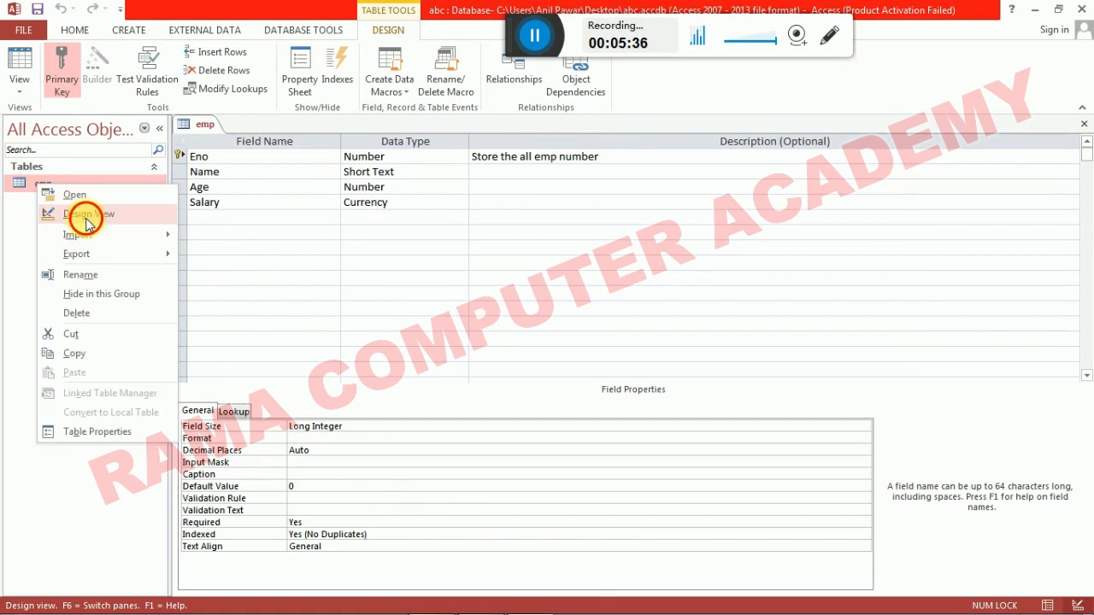
{"action": "left_click", "coordinate": [77, 216]}
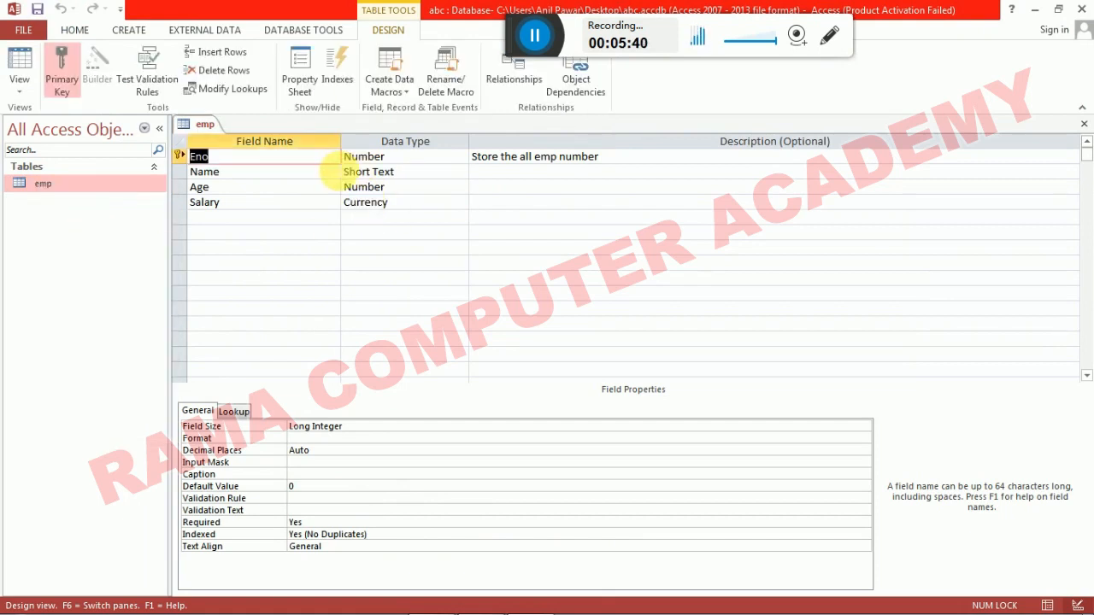
{"action": "key", "text": "alt+Tab"}
{"action": "scroll", "coordinate": [305, 205], "scroll_direction": "up", "scroll_amount": 4}
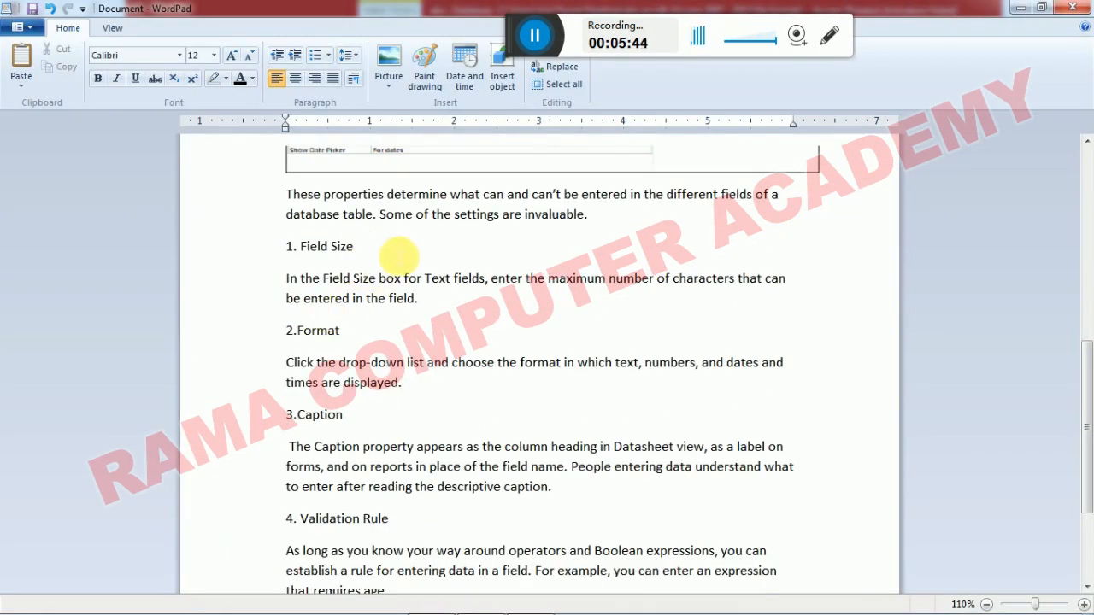
- In Access, set the Name field's size to 25, and close the emp table with its design changes saved
{"action": "key", "text": "alt+Tab"}
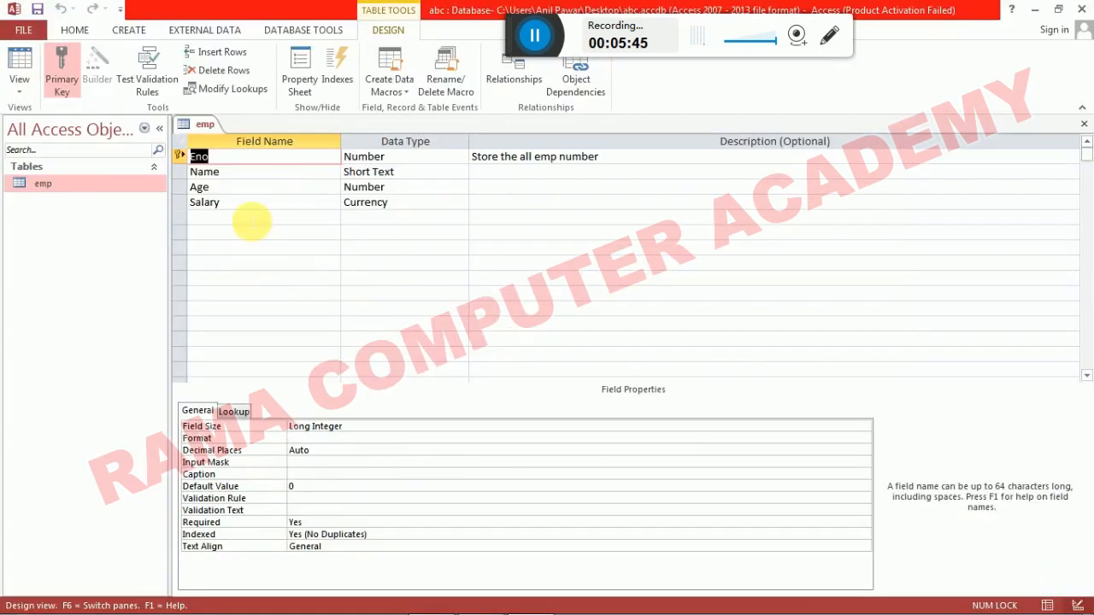
{"action": "left_click", "coordinate": [178, 172]}
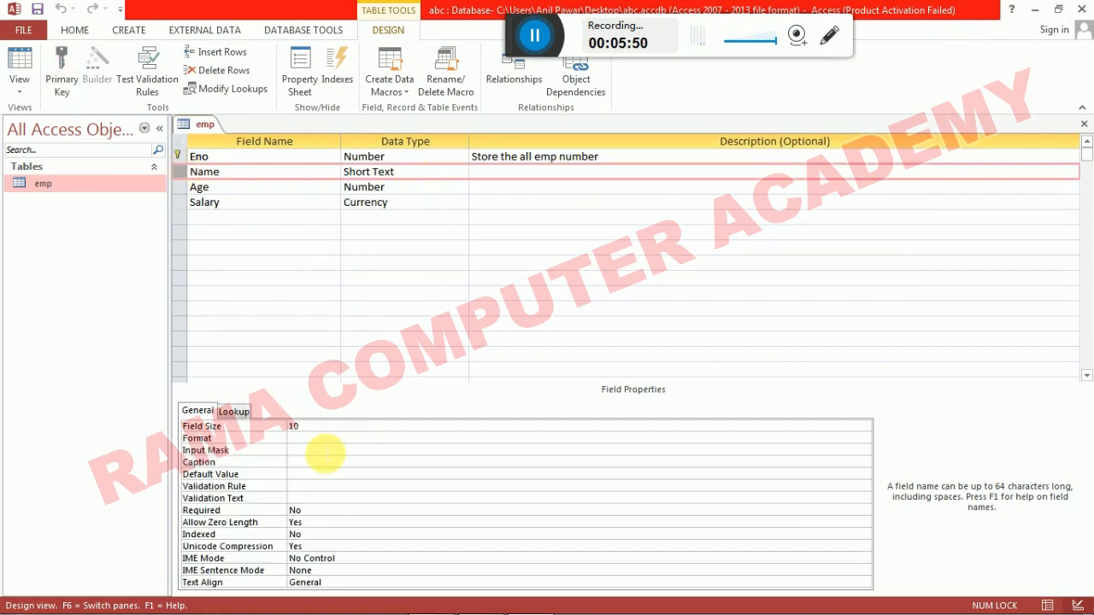
{"action": "left_click", "coordinate": [292, 425]}
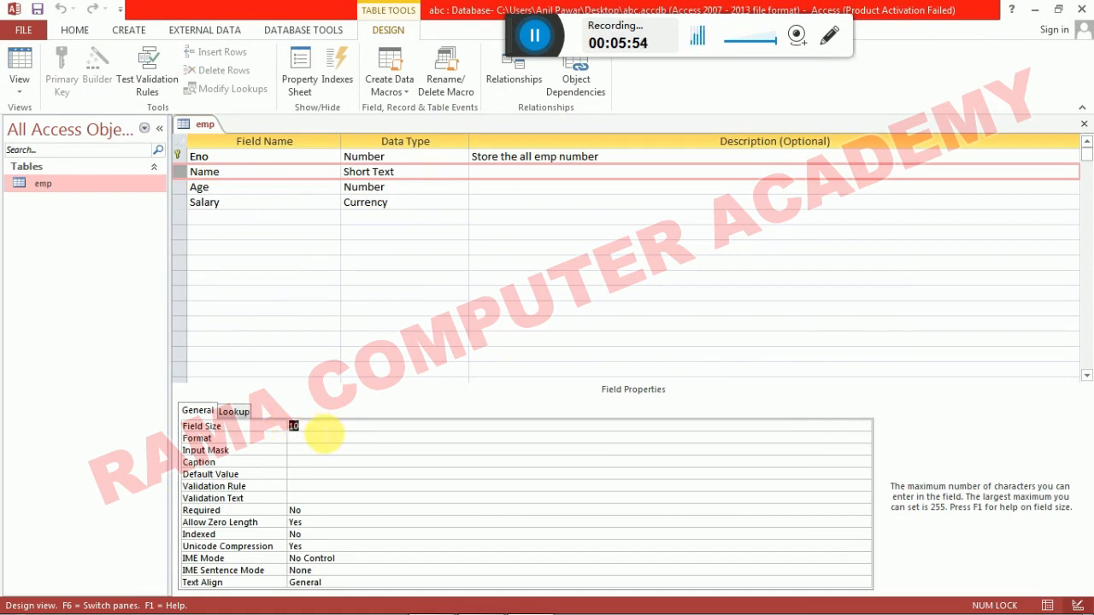
{"action": "type", "text": "25"}
{"action": "key", "text": "ctrl+w"}
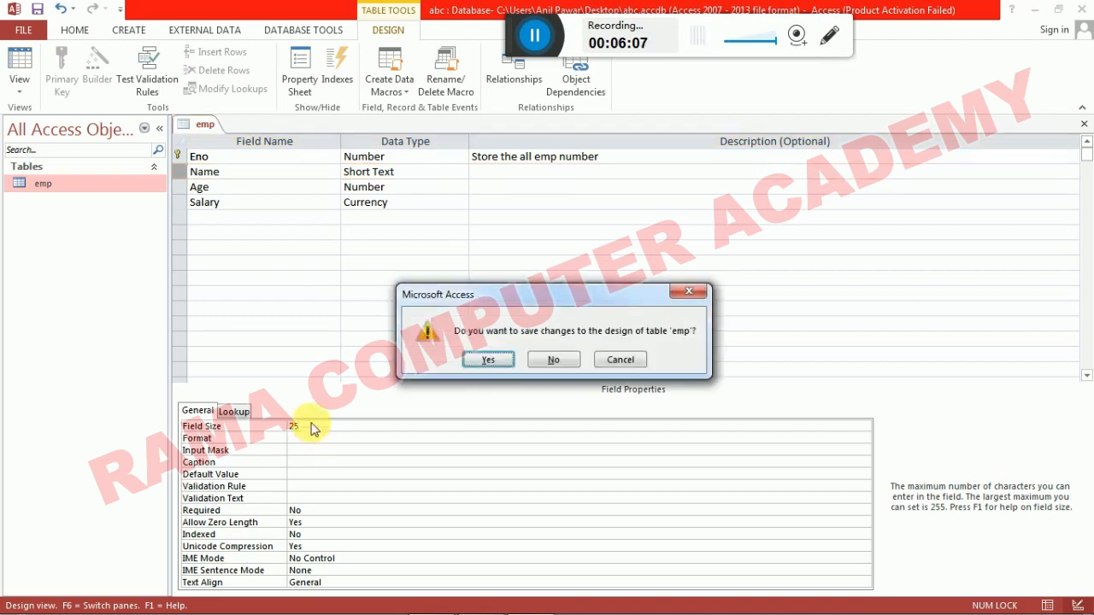
{"action": "left_click", "coordinate": [488, 360]}
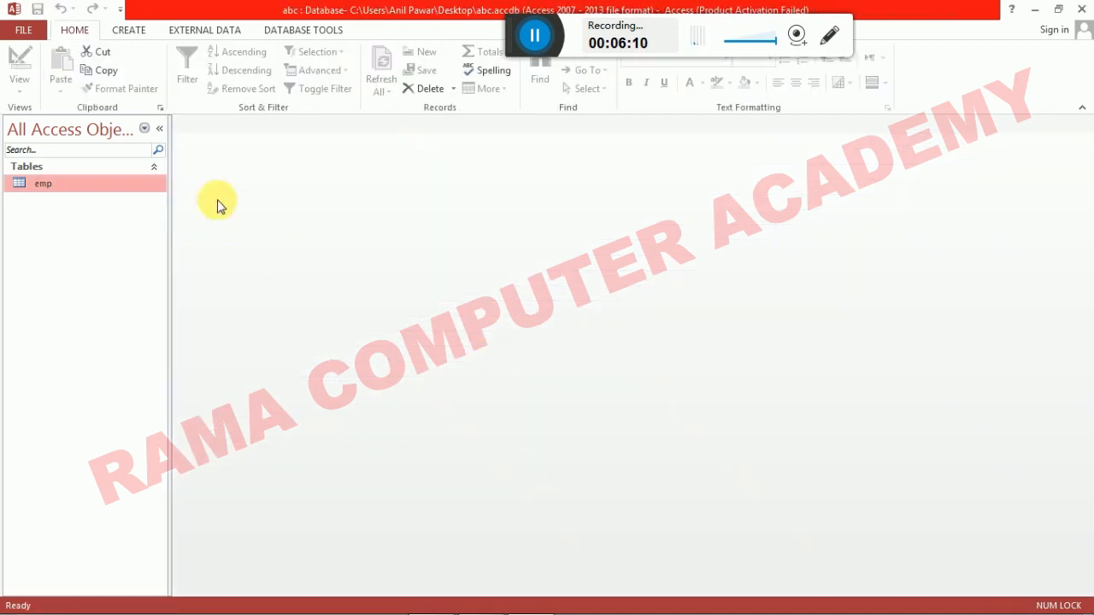
- Open the emp table in Datasheet view
{"action": "double_click", "coordinate": [128, 182]}
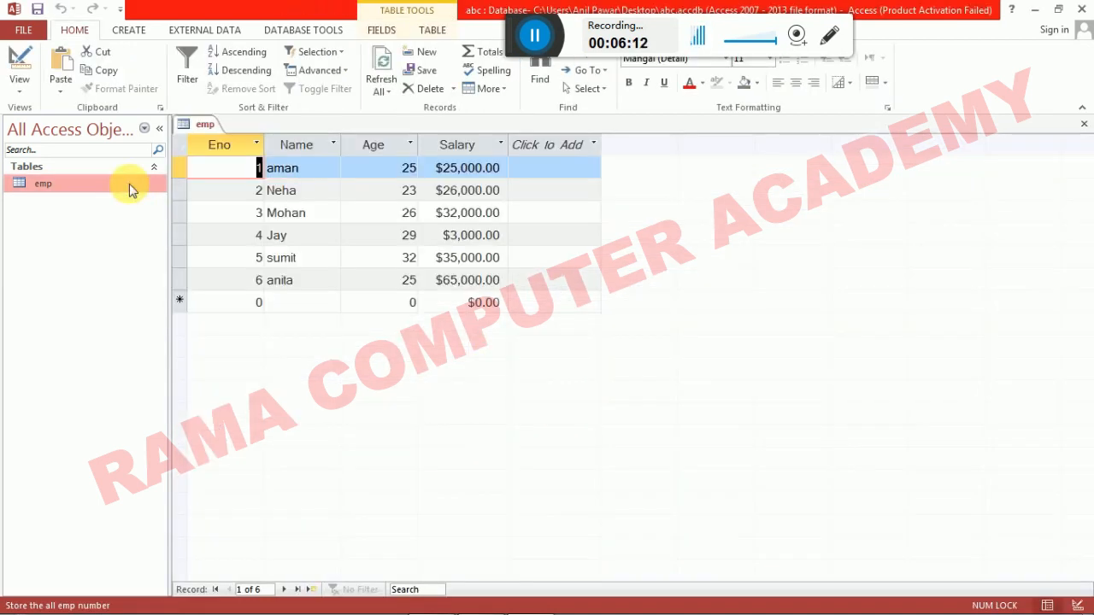
- Test the Name field's size limit with random letters in a new record, then delete that record and close the emp table
{"action": "left_click", "coordinate": [312, 303]}
{"action": "type", "text": "flknwelkfnl"}
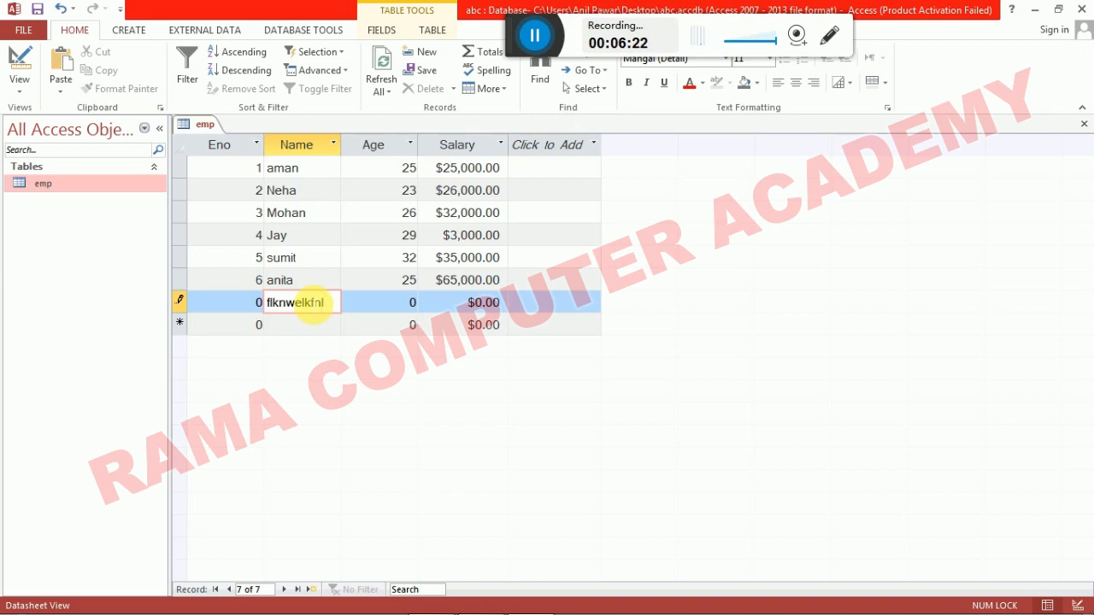
{"action": "right_click", "coordinate": [177, 303]}
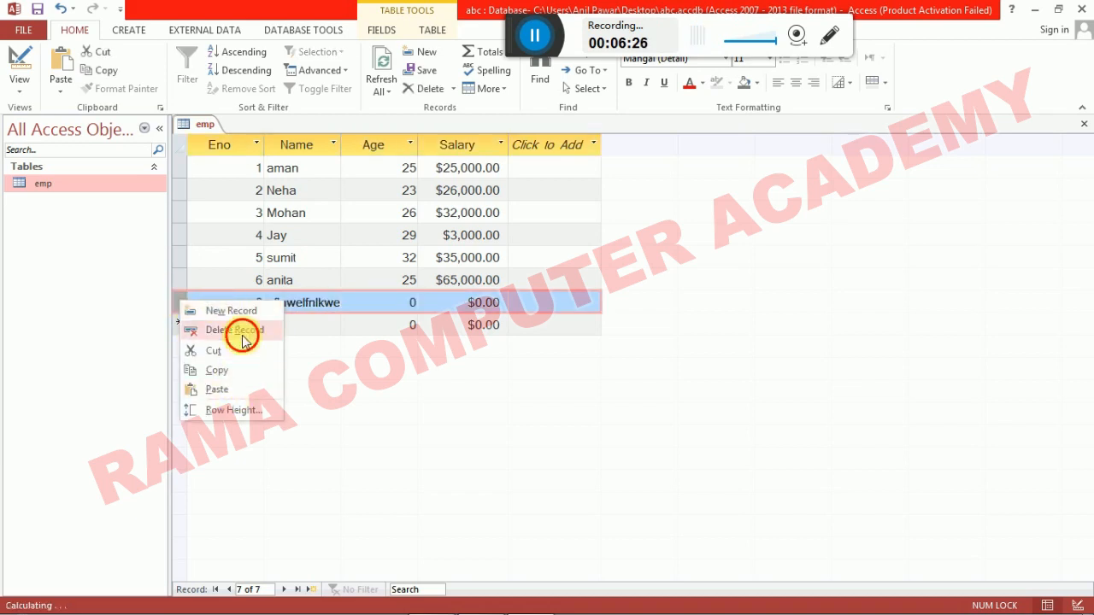
{"action": "left_click", "coordinate": [237, 332]}
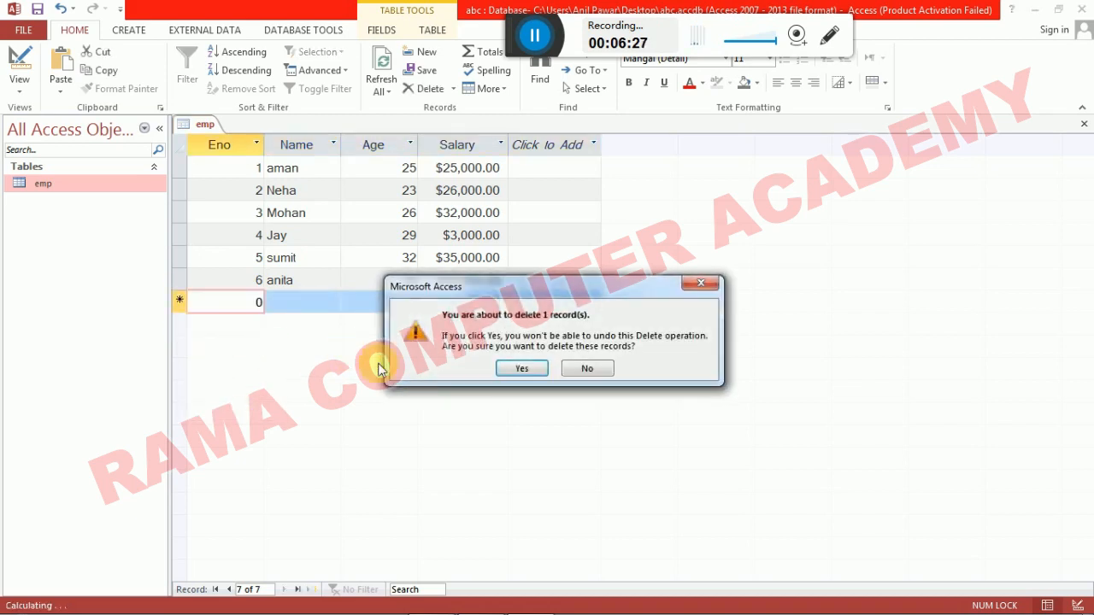
{"action": "left_click", "coordinate": [512, 369]}
{"action": "key", "text": "ctrl+w"}
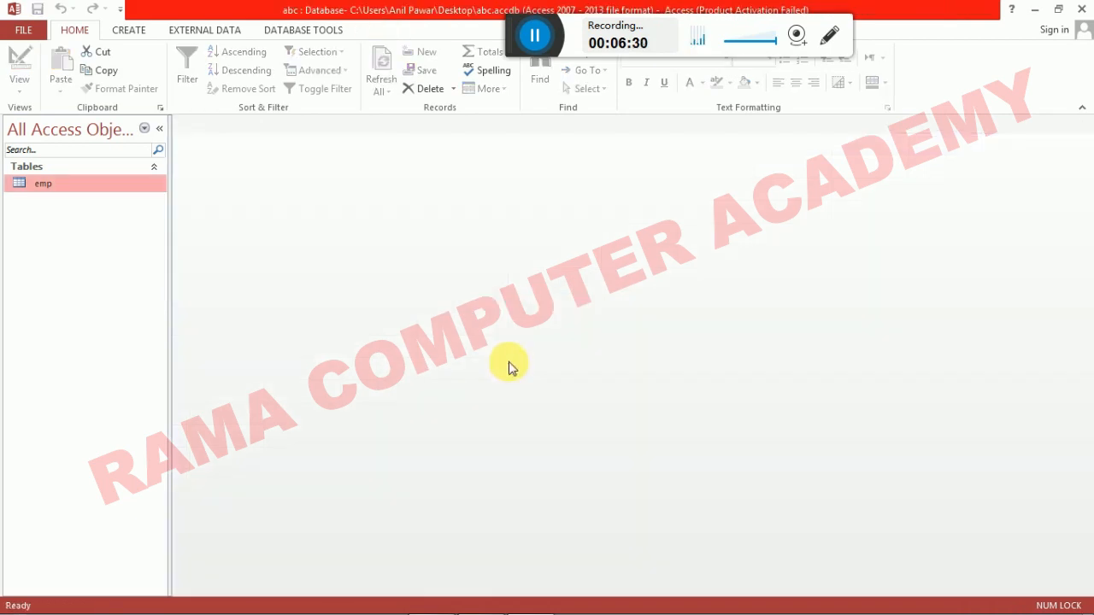
- Read the Format note in WordPad, and open the emp table in Design view in Access
{"action": "key", "text": "alt+Tab"}
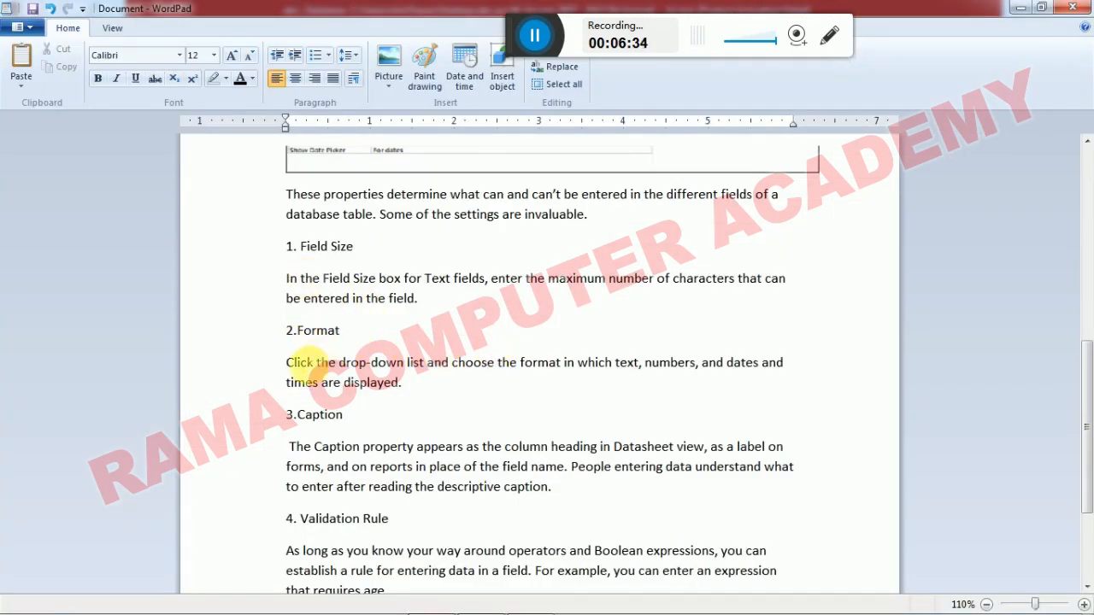
{"action": "key", "text": "alt+Tab"}
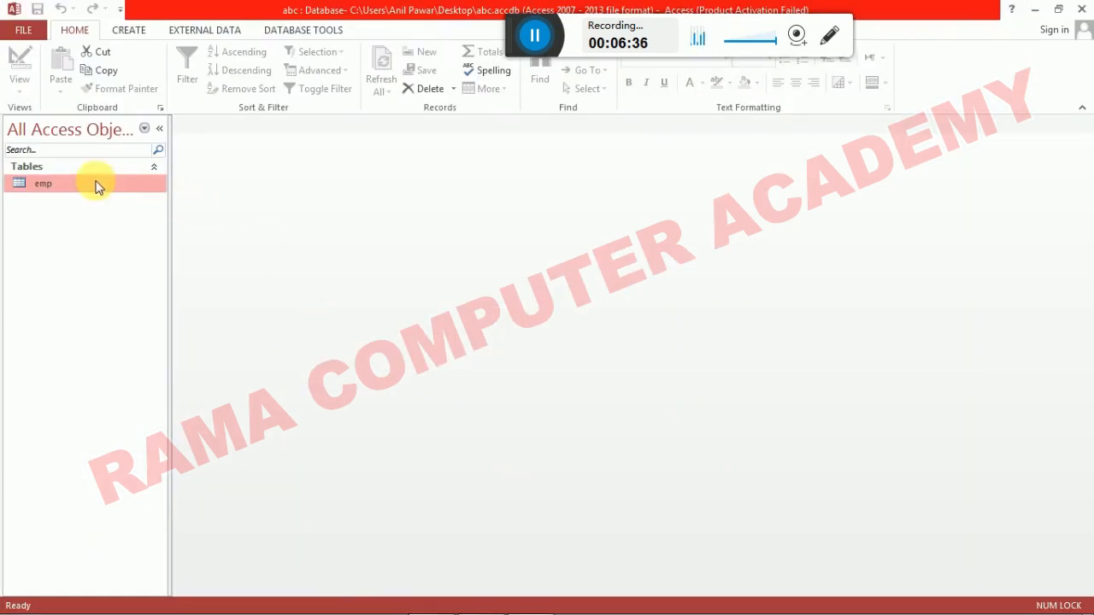
{"action": "right_click", "coordinate": [90, 183]}
{"action": "left_click", "coordinate": [190, 221]}
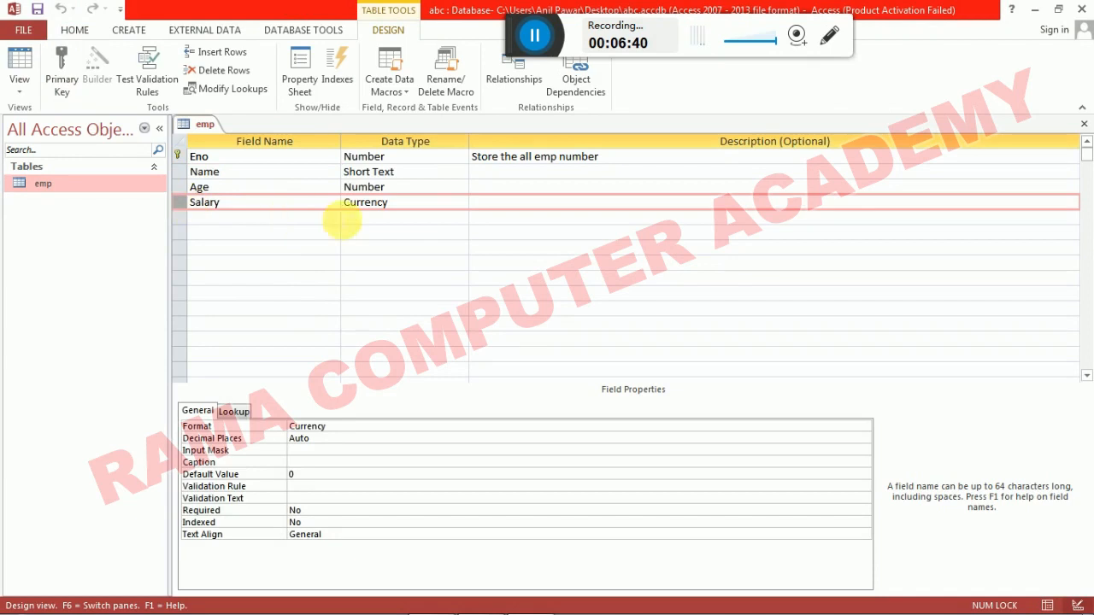
- Set the Salary field's format to Euro, and close the emp table with its design changes saved
{"action": "left_click", "coordinate": [417, 206]}
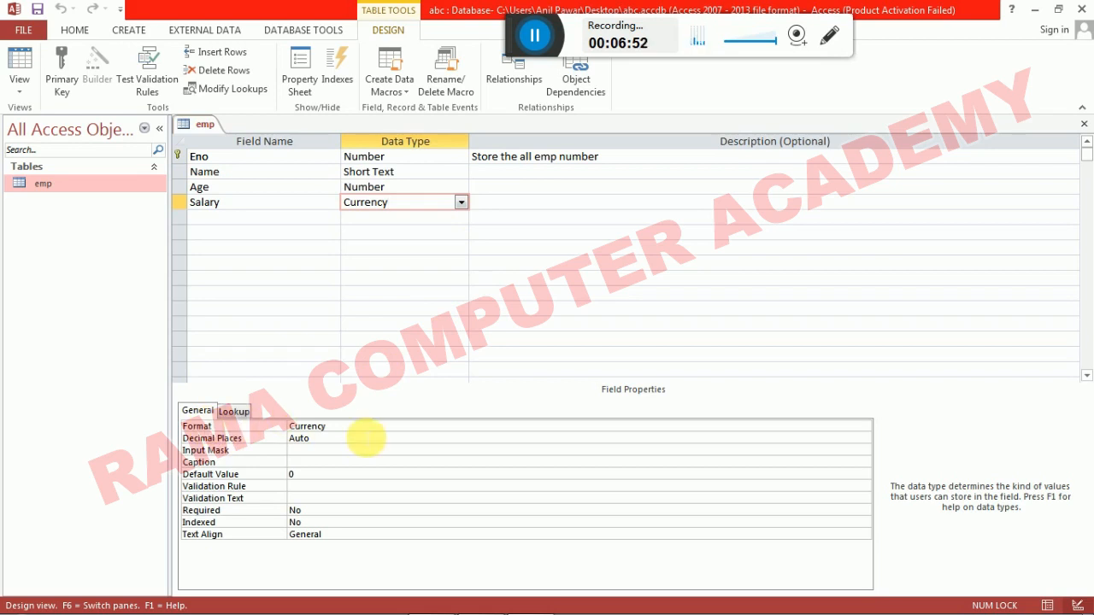
{"action": "left_click", "coordinate": [373, 427]}
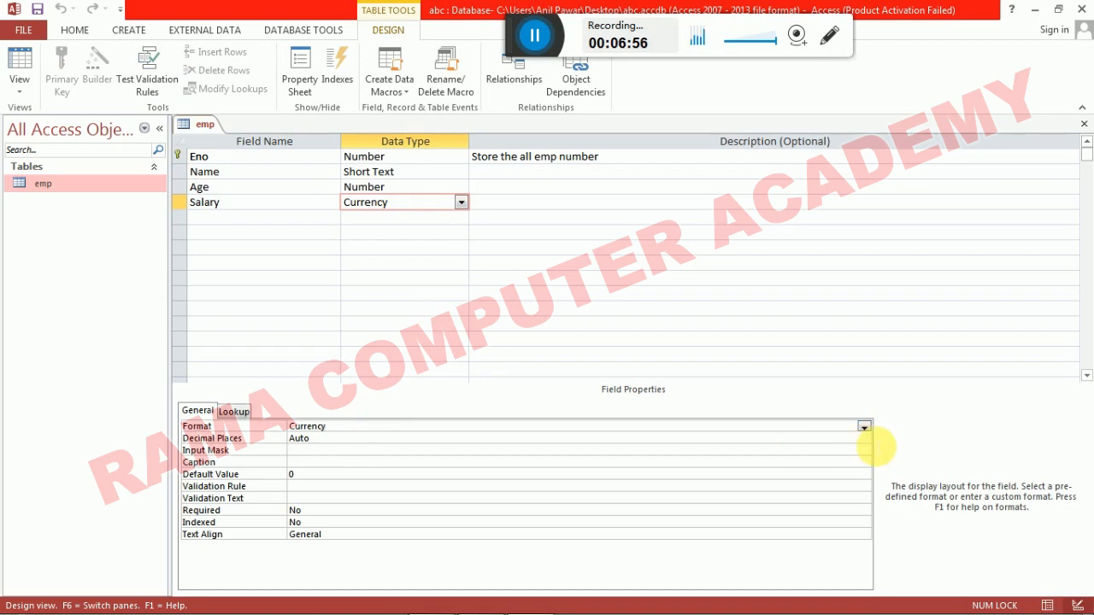
{"action": "left_click", "coordinate": [863, 429]}
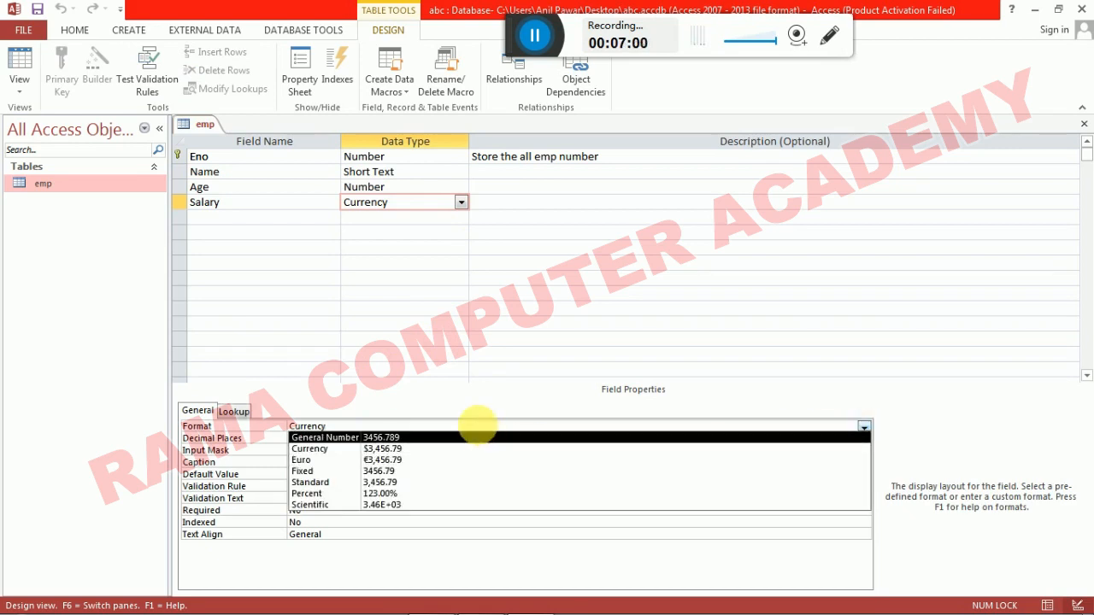
{"action": "left_click", "coordinate": [419, 464]}
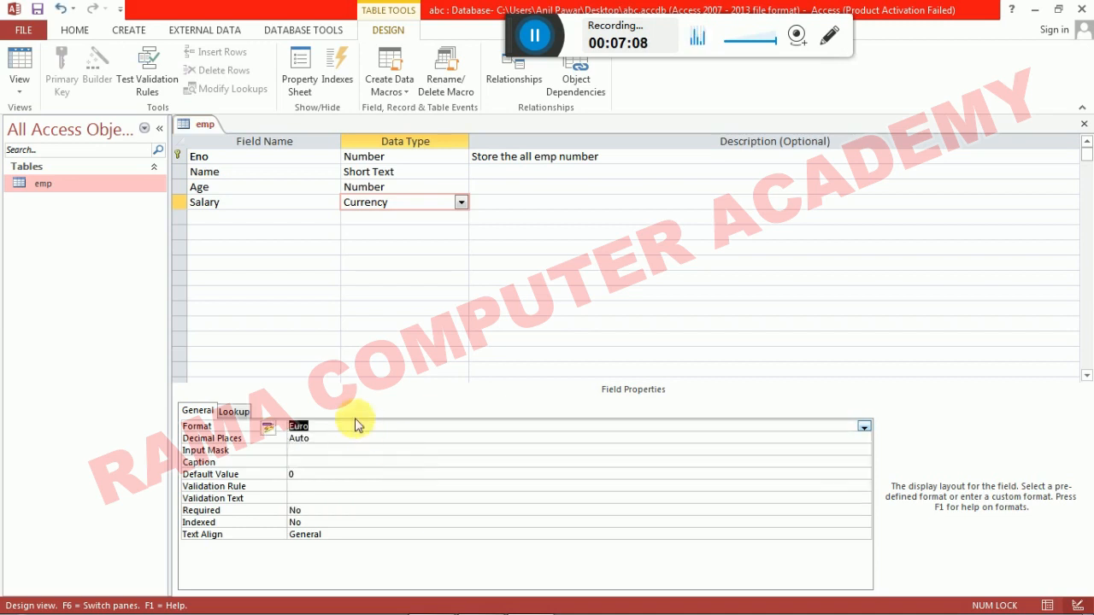
{"action": "key", "text": "ctrl+w"}
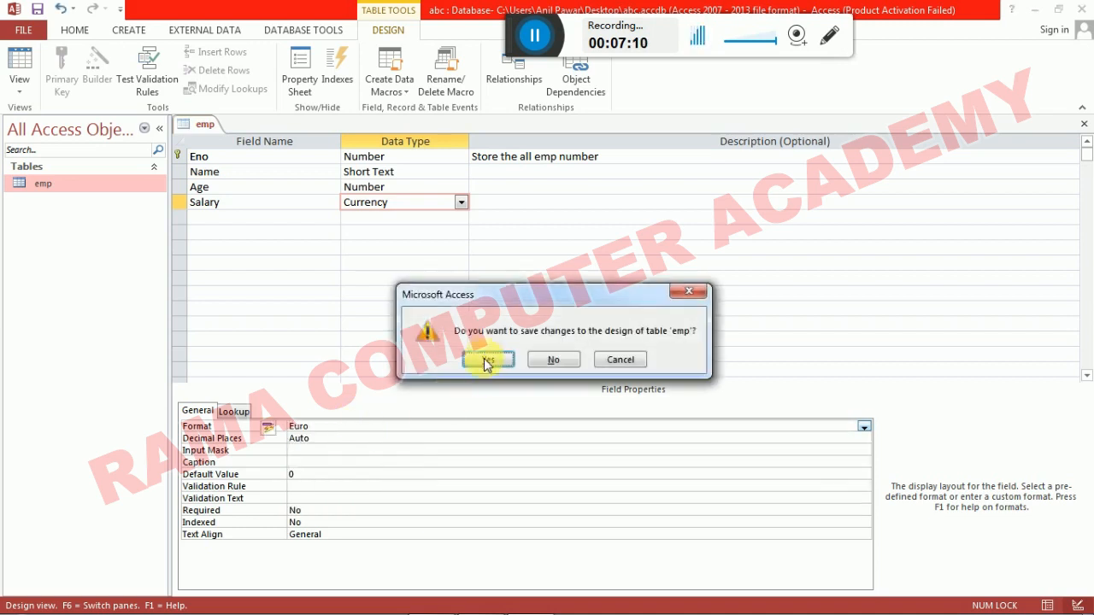
{"action": "left_click", "coordinate": [484, 360]}
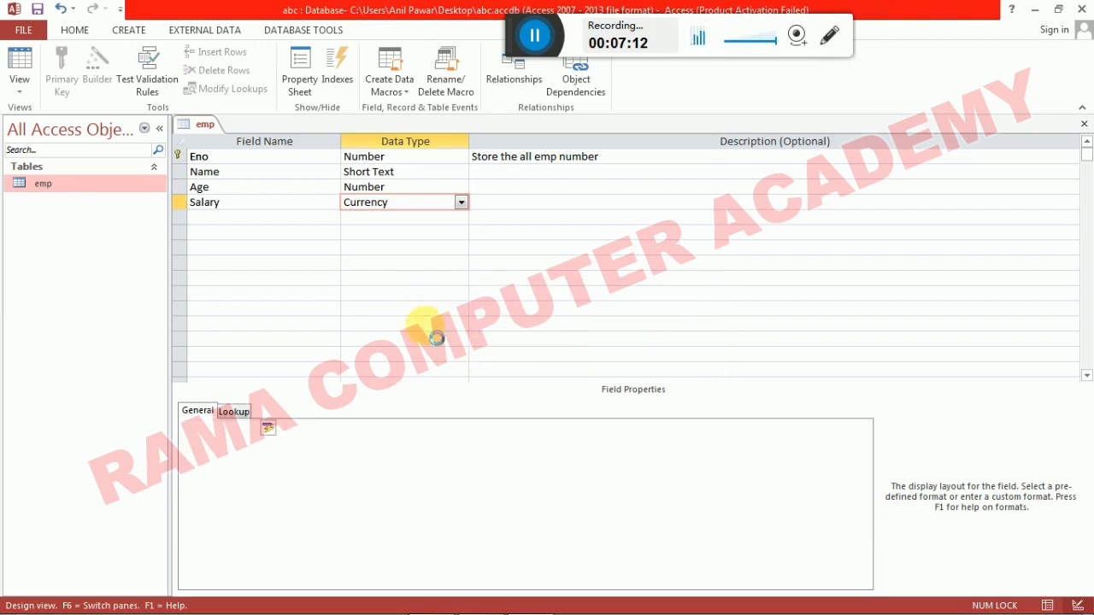
- Check the Salary column in the emp datasheet, close the table, and read the Caption note in WordPad
{"action": "double_click", "coordinate": [43, 184]}
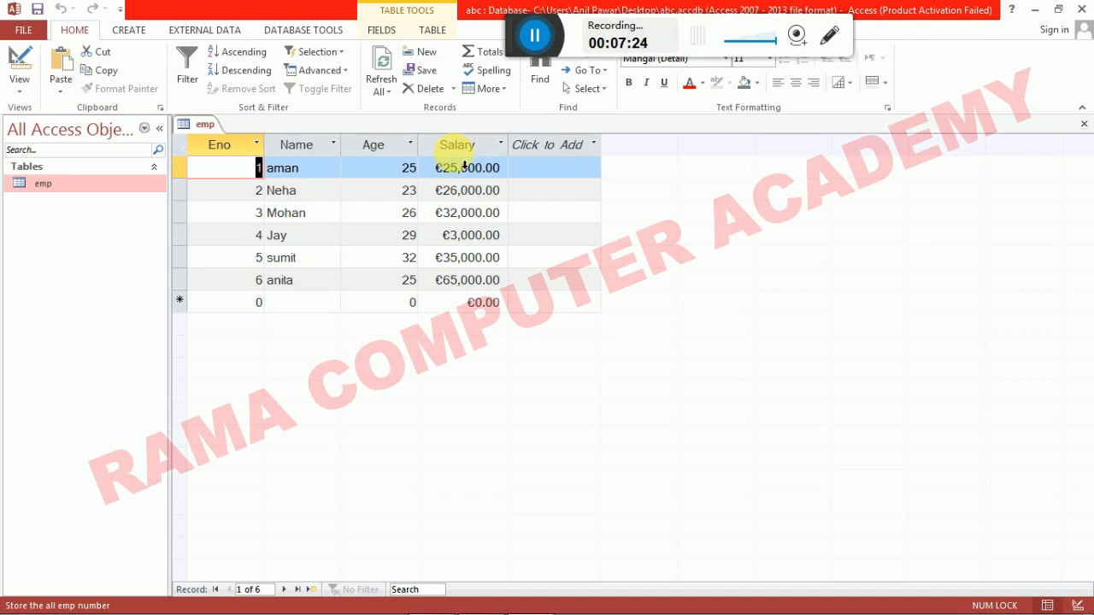
{"action": "key", "text": "ctrl+w"}
{"action": "key", "text": "alt+Tab"}
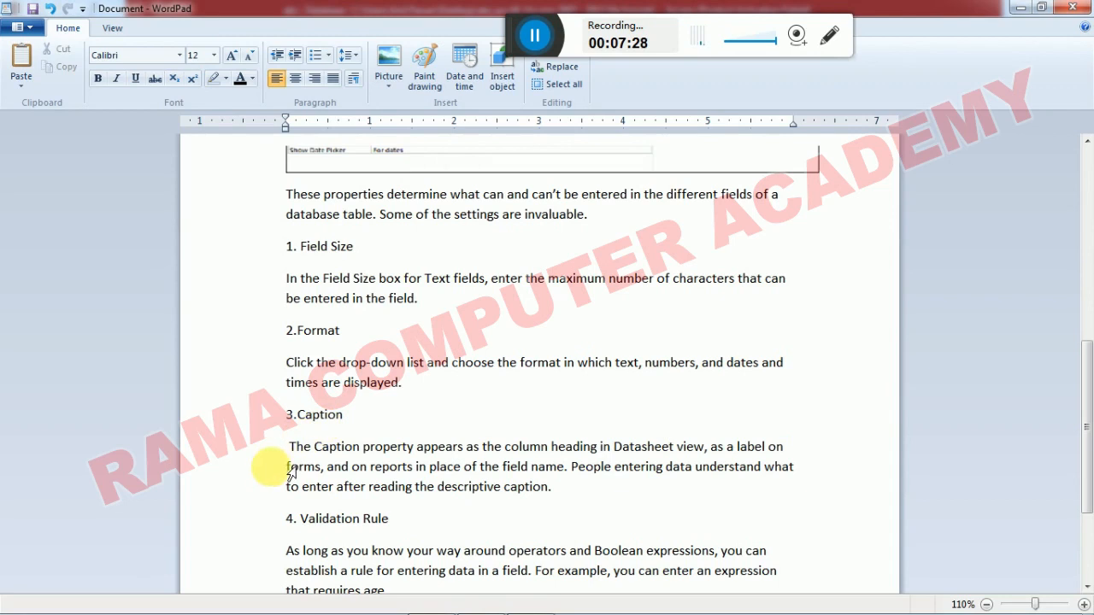
{"action": "key", "text": "alt+Tab"}
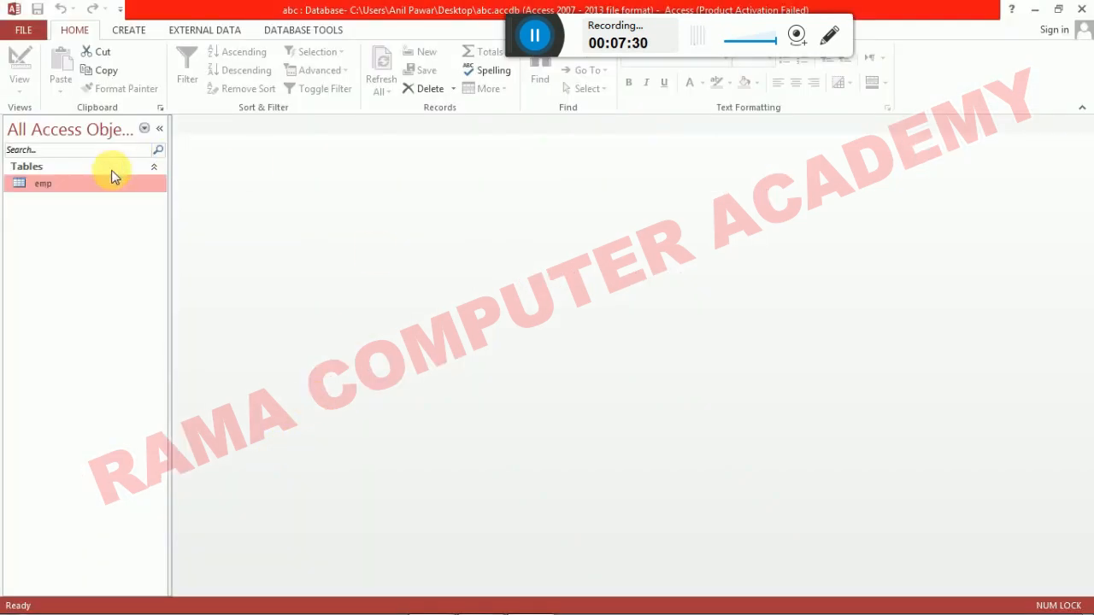
- In Access, review the Salary field in the emp table's Design view and in its datasheet, closing the table after each check
{"action": "right_click", "coordinate": [50, 183]}
{"action": "left_click", "coordinate": [103, 211]}
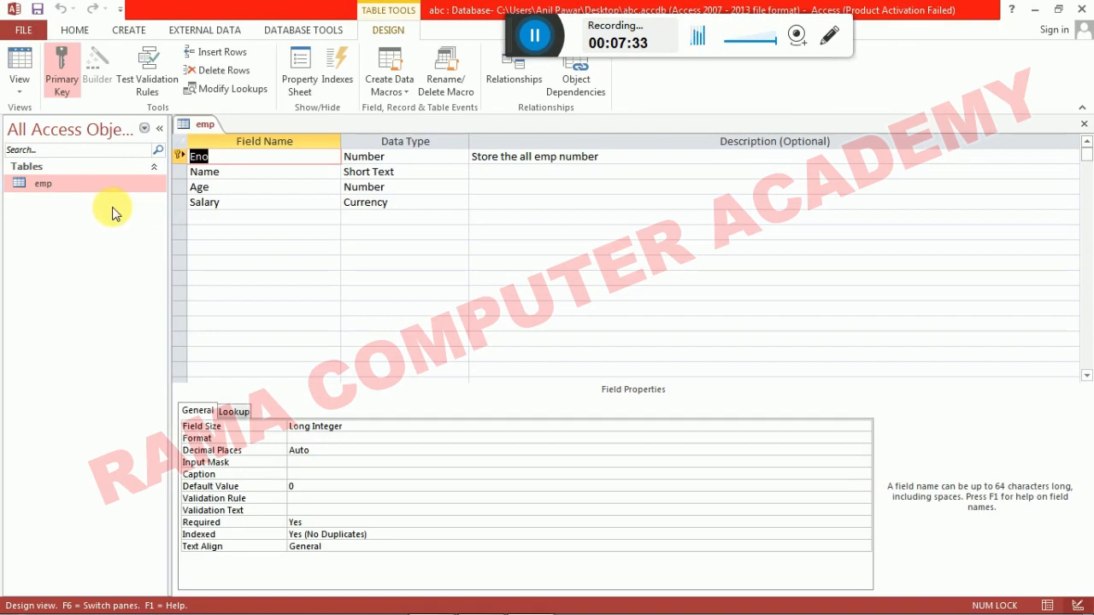
{"action": "left_click", "coordinate": [176, 202]}
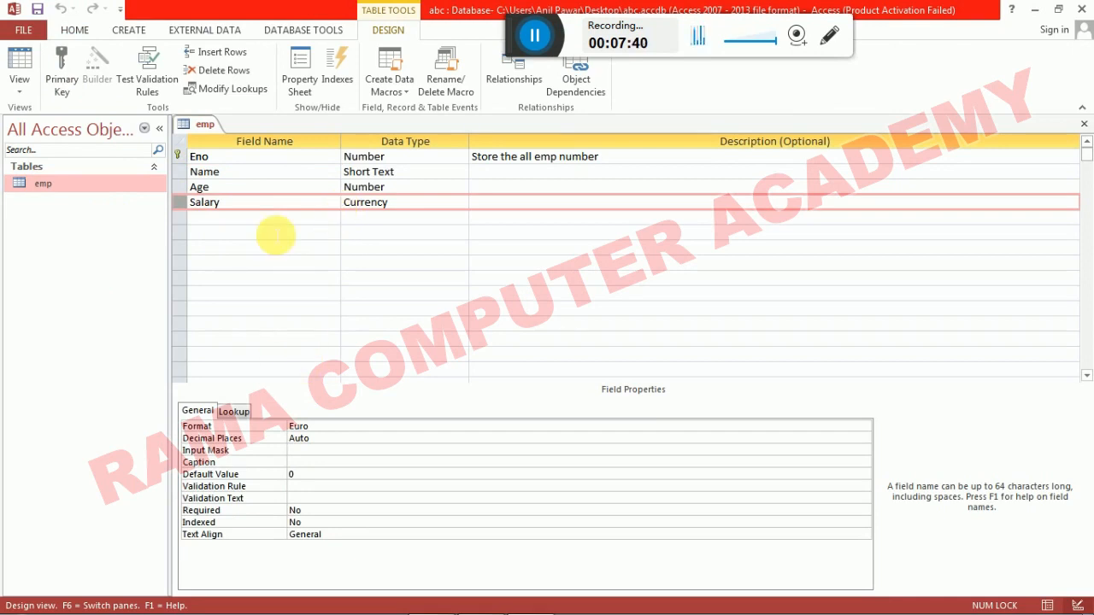
{"action": "key", "text": "ctrl+w"}
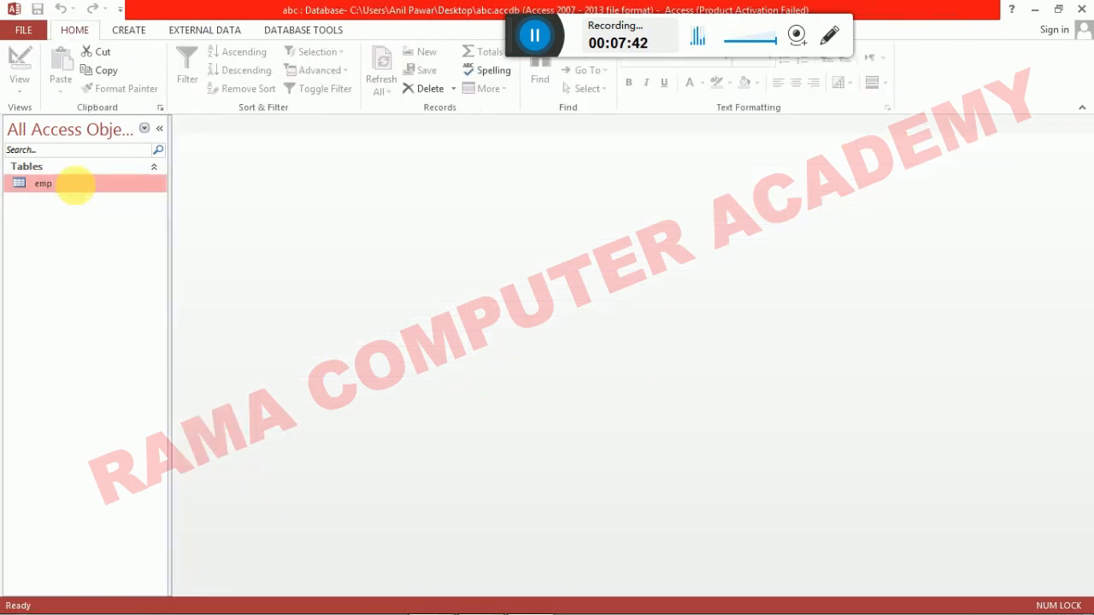
{"action": "double_click", "coordinate": [76, 188]}
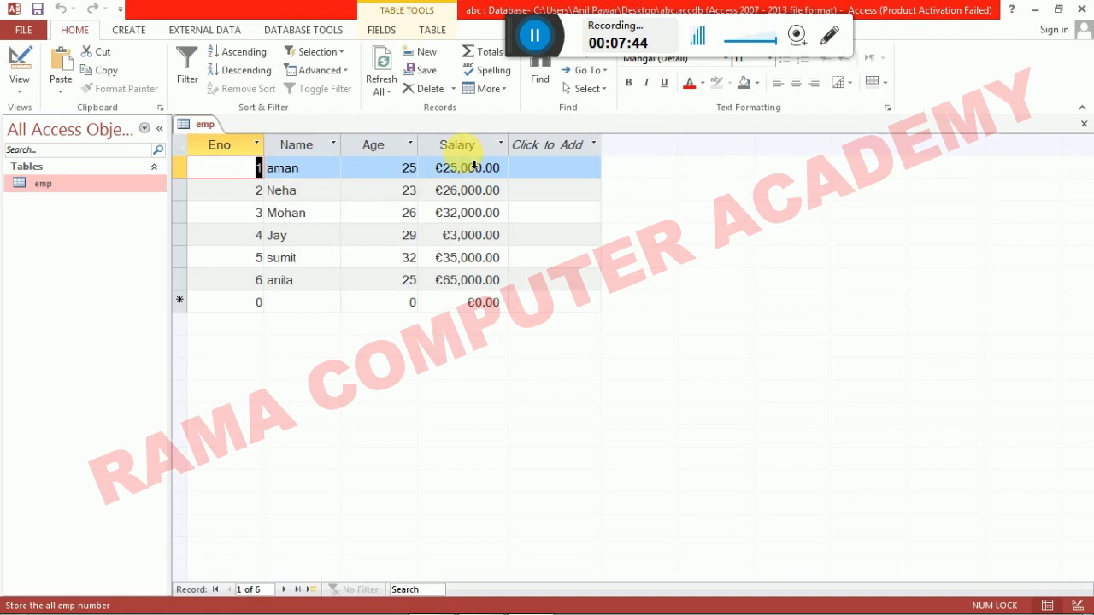
{"action": "key", "text": "ctrl+w"}
- Reread the Caption note in WordPad, and open the emp table's design in Access
{"action": "key", "text": "alt+Tab"}
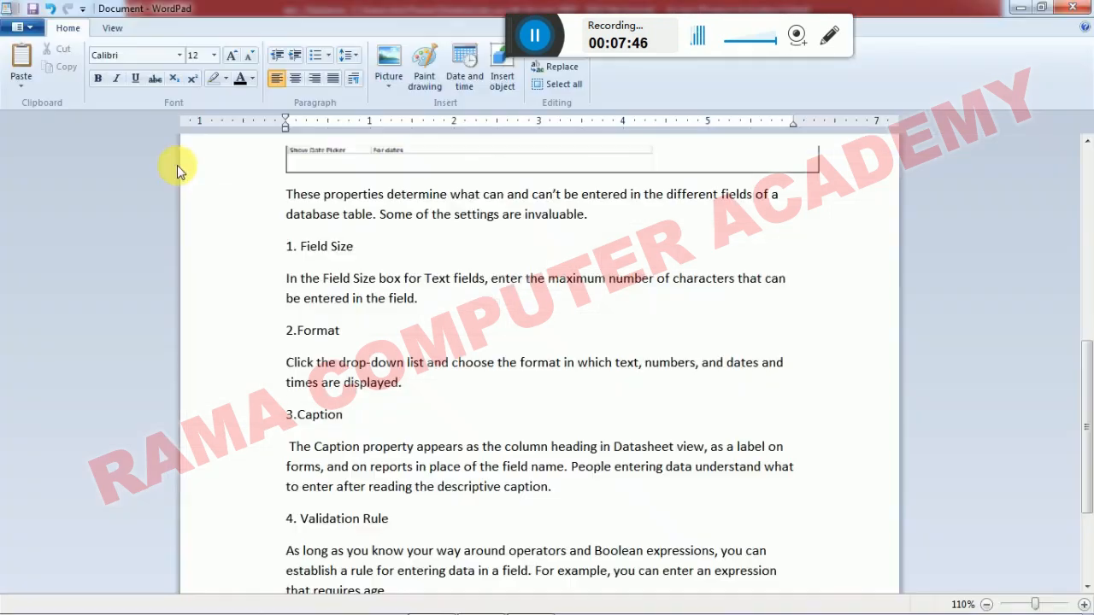
{"action": "key", "text": "alt+Tab"}
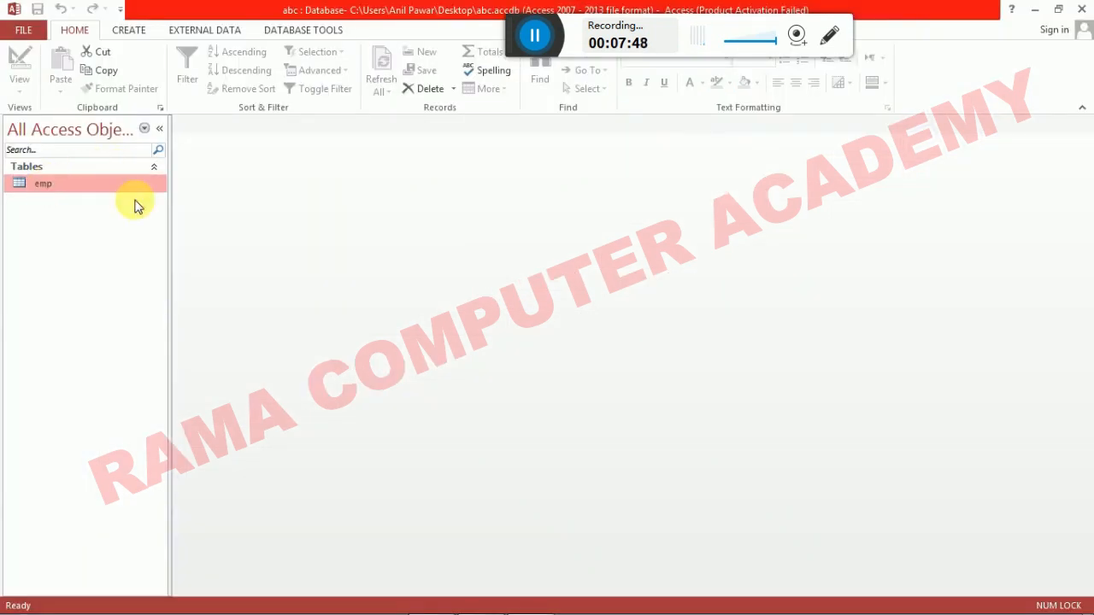
{"action": "right_click", "coordinate": [43, 183]}
{"action": "left_click", "coordinate": [135, 227]}
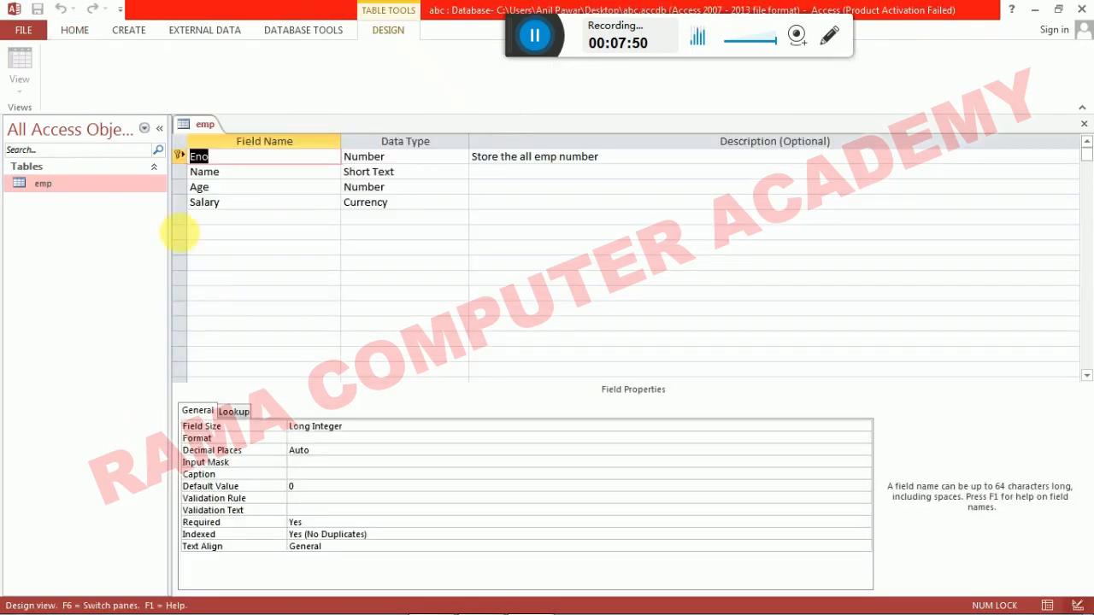
- Set the Salary field's caption to Income, and close the emp design with its changes saved
{"action": "left_click", "coordinate": [178, 204]}
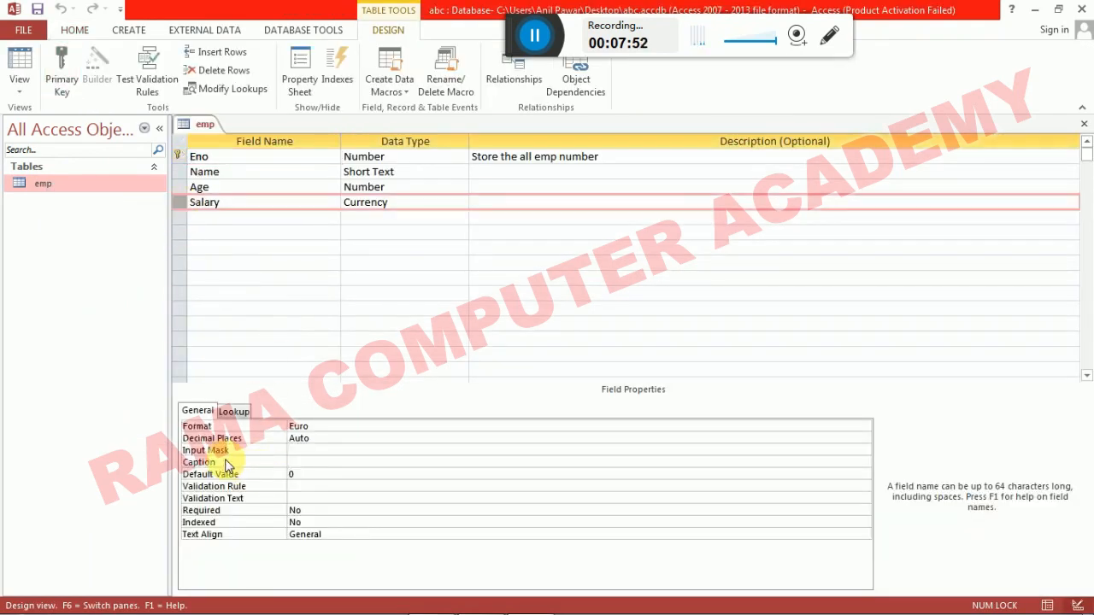
{"action": "left_click", "coordinate": [321, 462]}
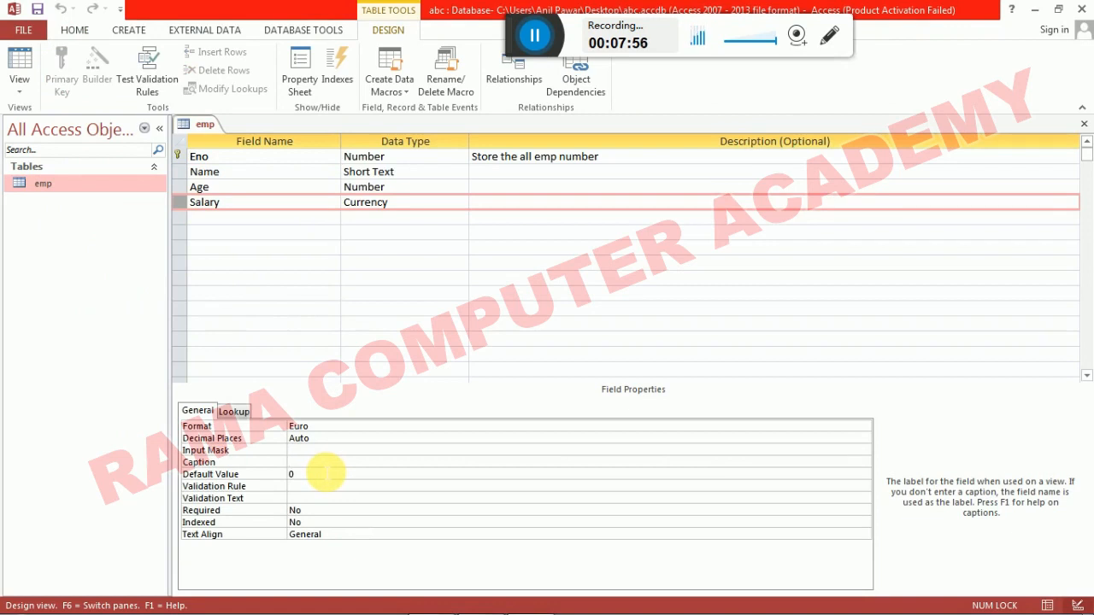
{"action": "type", "text": "Income"}
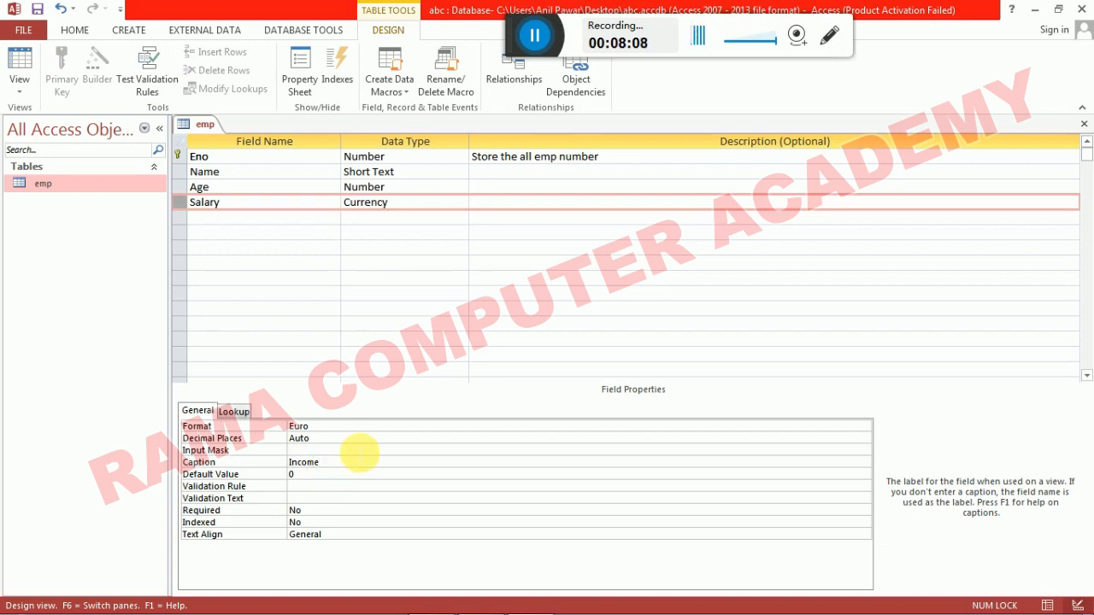
{"action": "key", "text": "ctrl+w"}
{"action": "key", "text": "Return"}
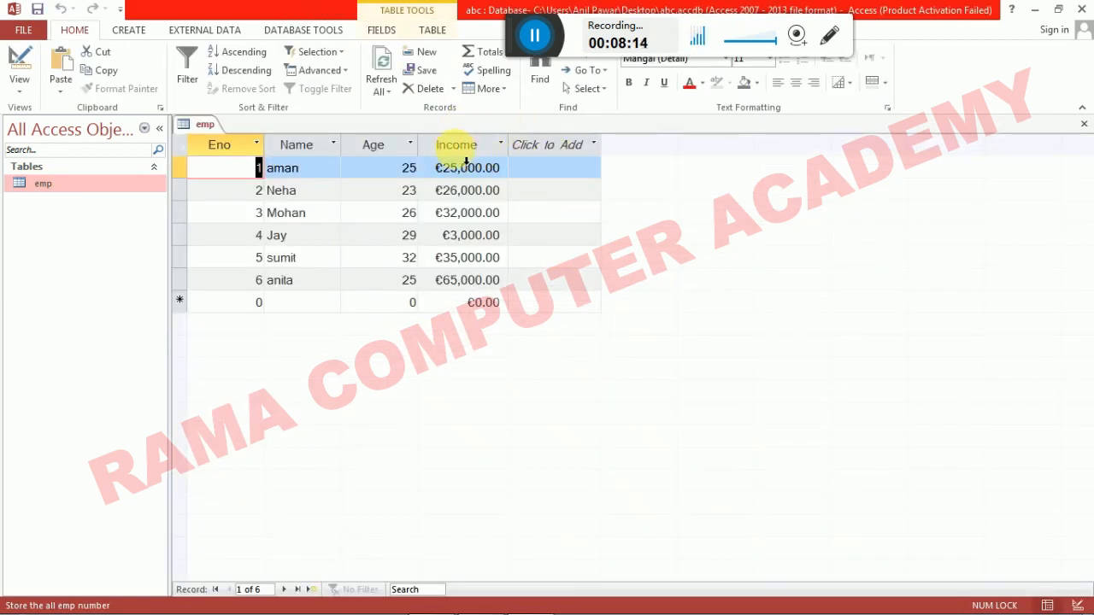
- Close the emp datasheet, and read the Validation Rule note in WordPad
{"action": "key", "text": "ctrl+w"}
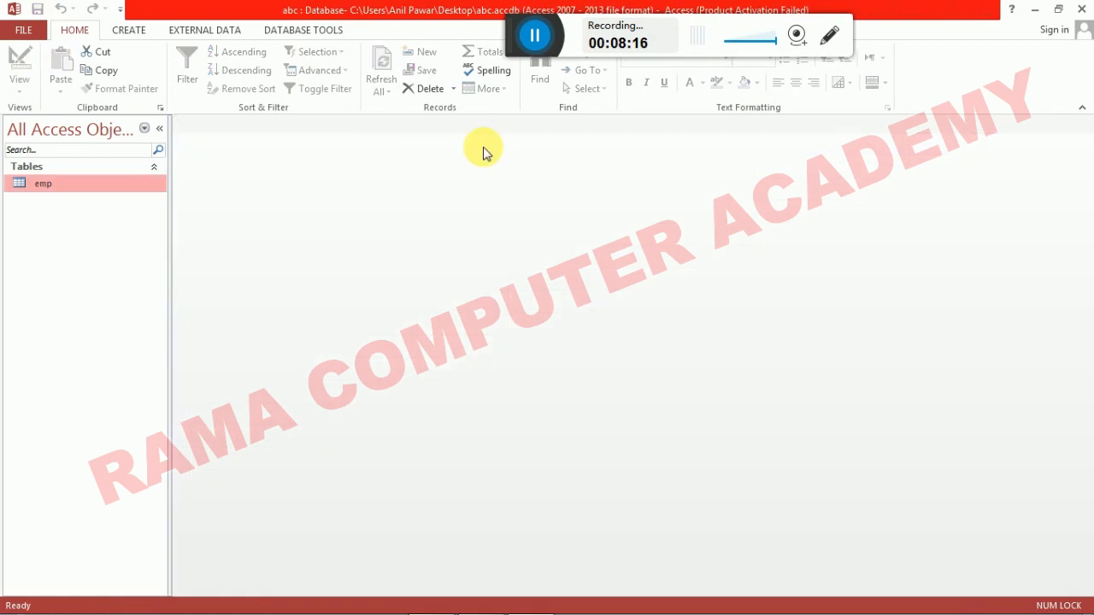
{"action": "key", "text": "alt+Tab"}
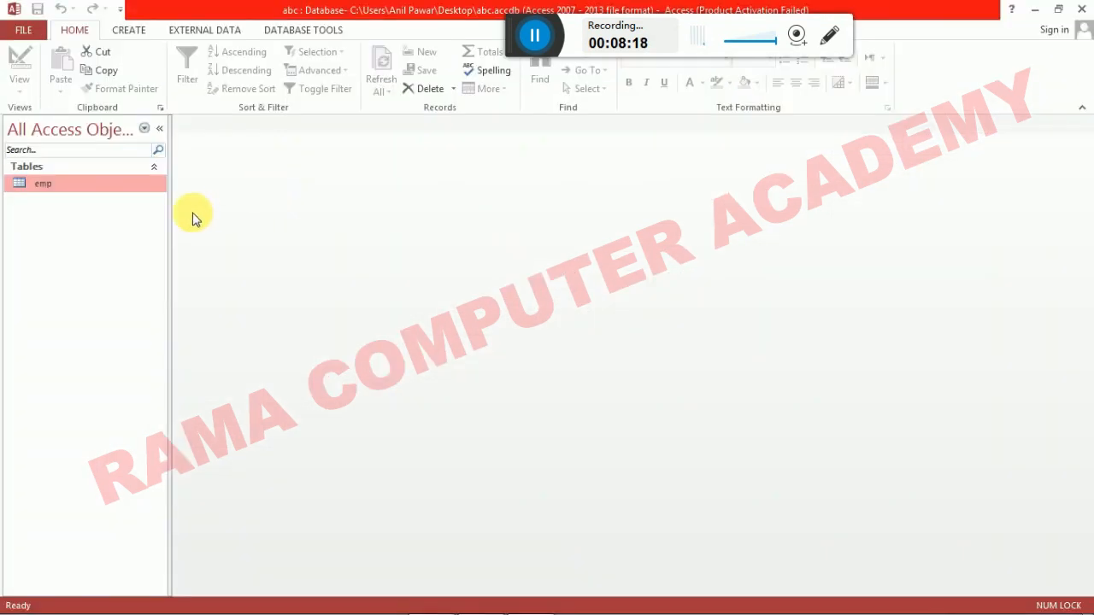
{"action": "scroll", "coordinate": [324, 513], "scroll_direction": "down", "scroll_amount": 4}
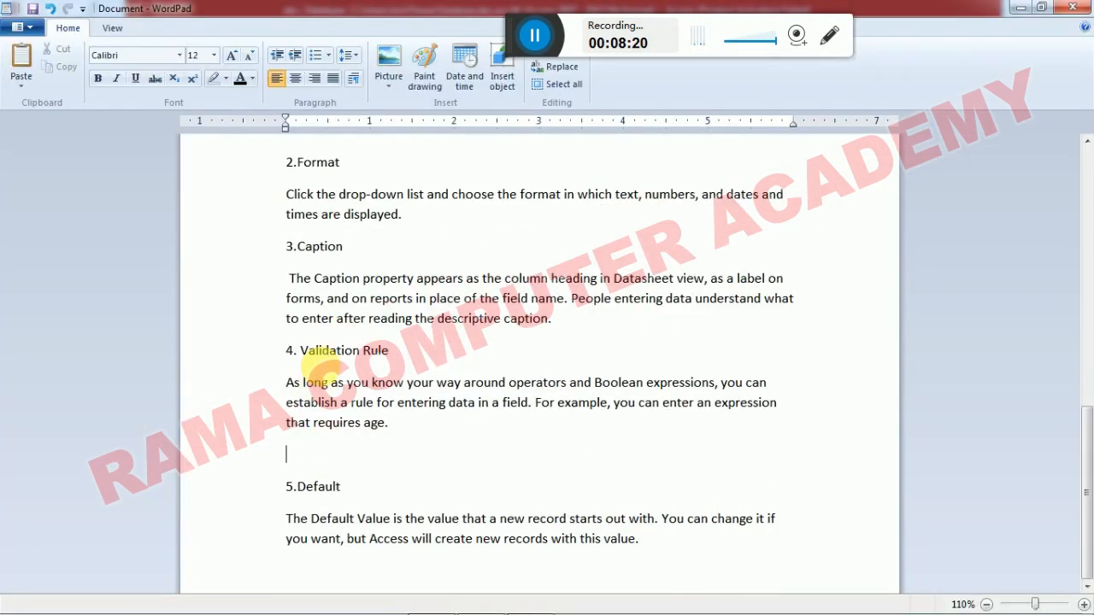
{"action": "key", "text": "alt+Tab"}
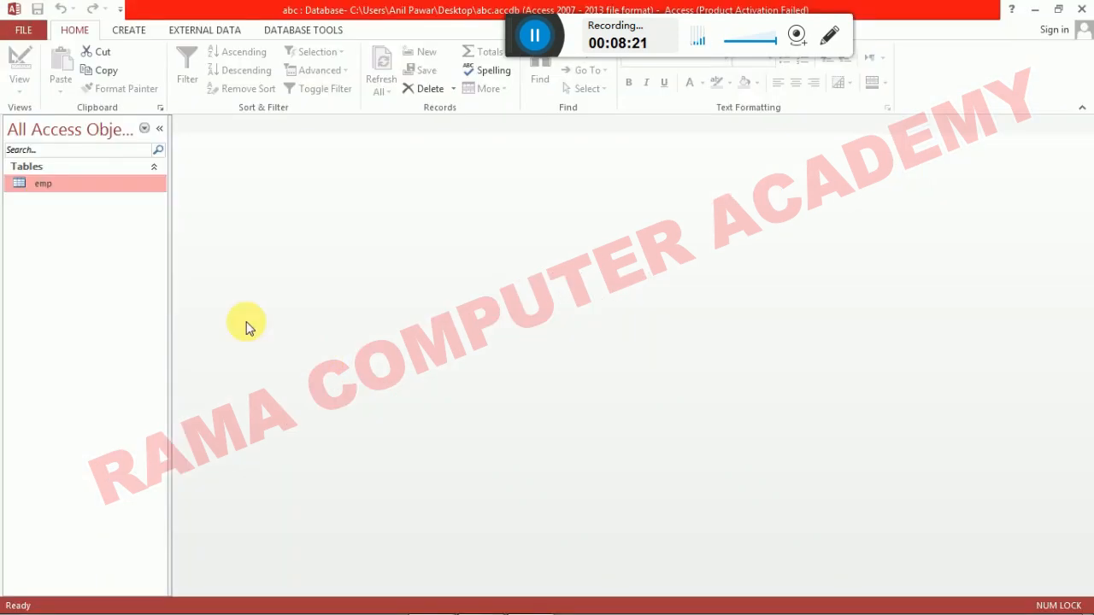
- In Access, open the emp table in Datasheet view and set the Age in the sixth record to 9999
{"action": "right_click", "coordinate": [41, 185]}
{"action": "left_click", "coordinate": [109, 224]}
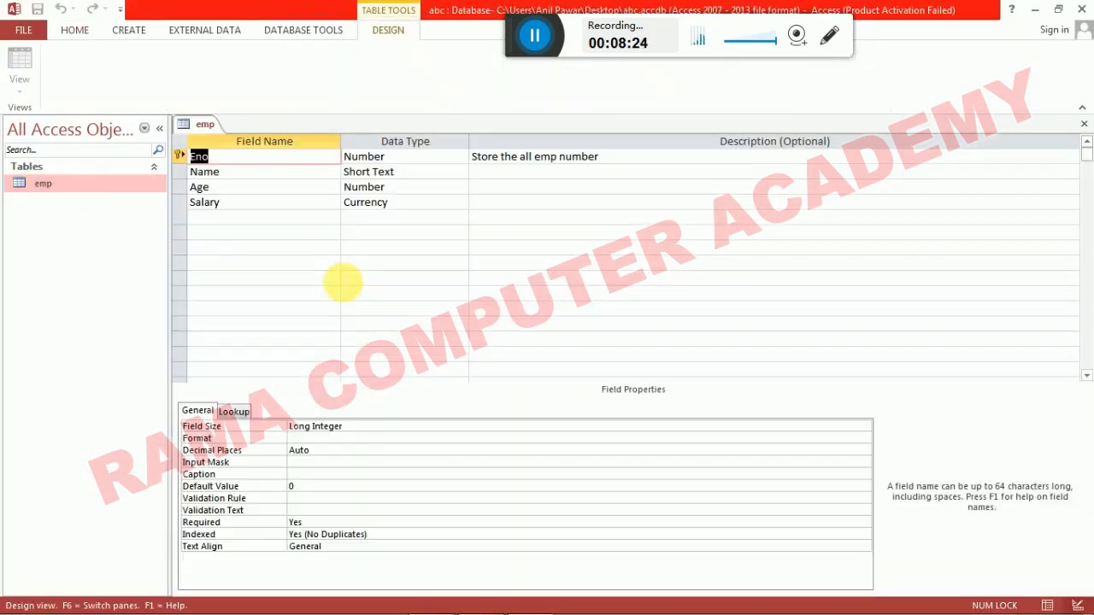
{"action": "double_click", "coordinate": [62, 188]}
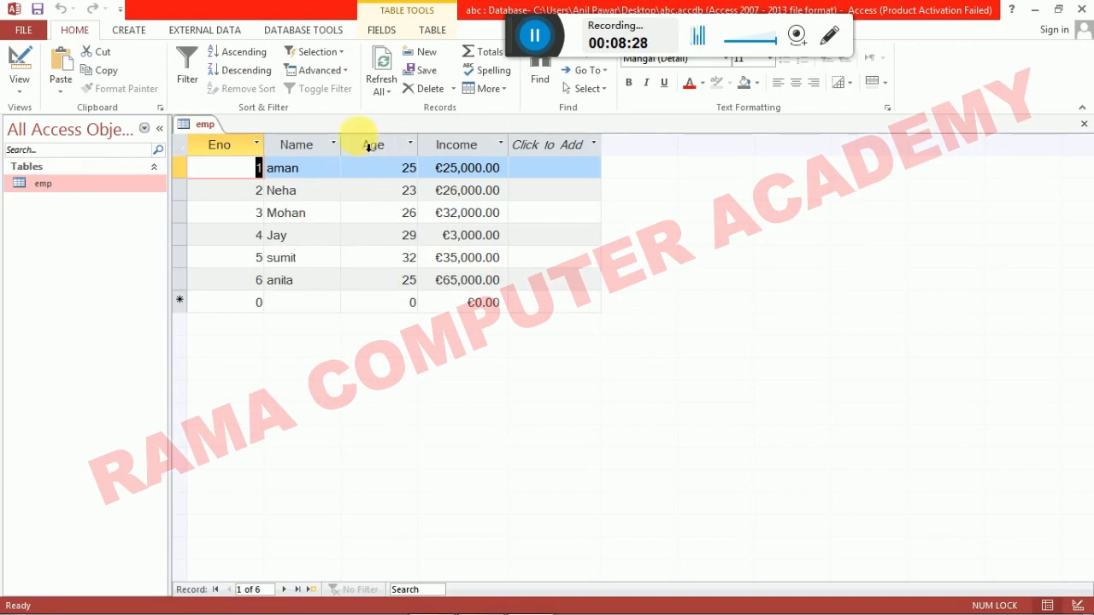
{"action": "left_click", "coordinate": [376, 280]}
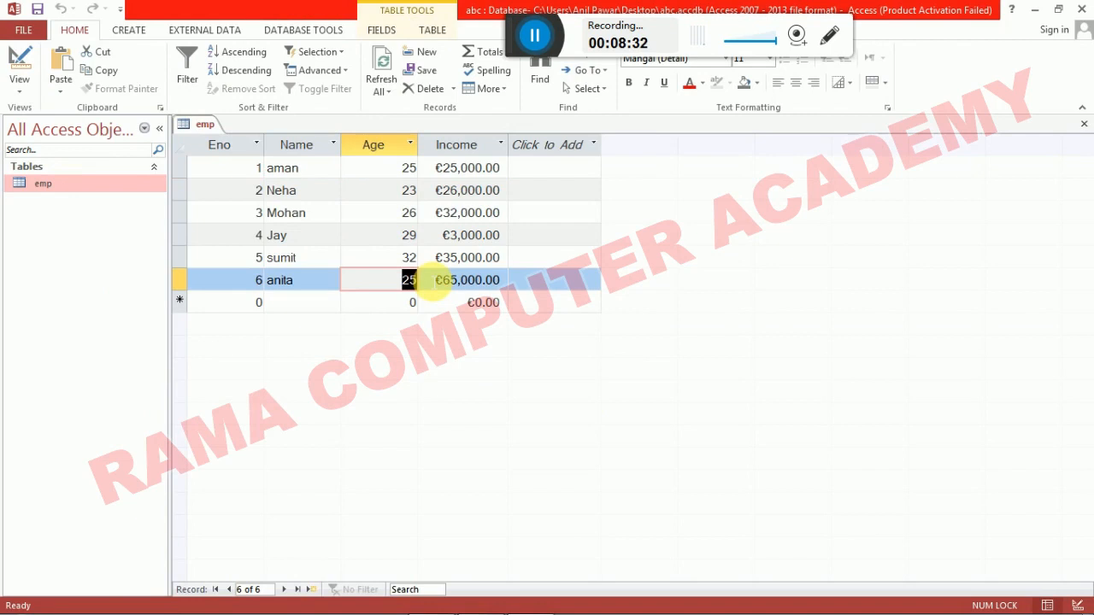
{"action": "type", "text": "9999"}
{"action": "key", "text": "Tab"}
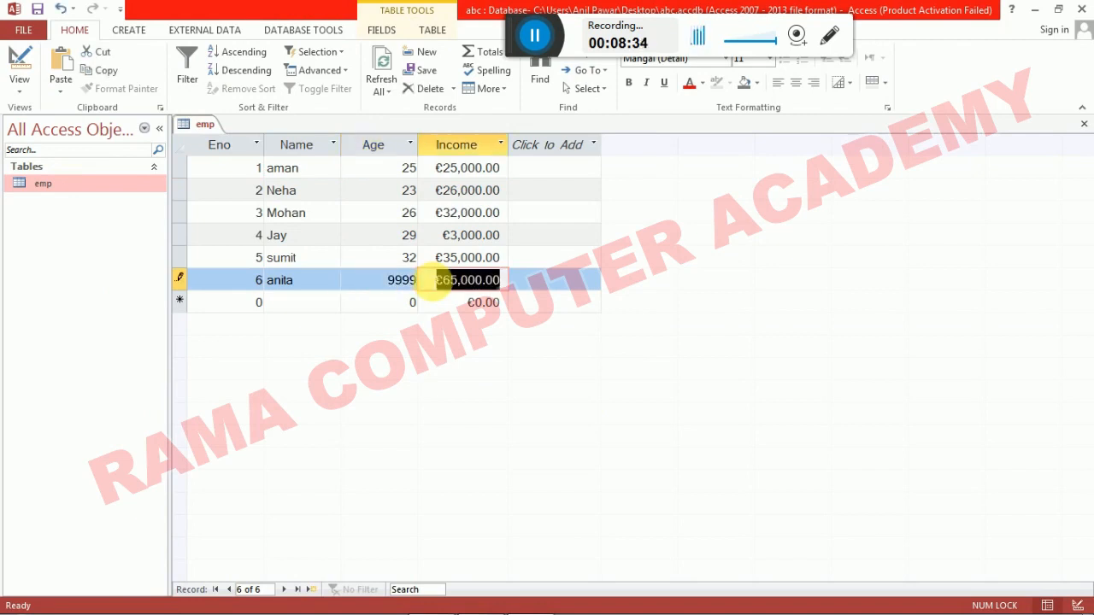
- Set the Age in the sixth record to 25, and close the emp datasheet
{"action": "key", "text": "shift+Tab"}
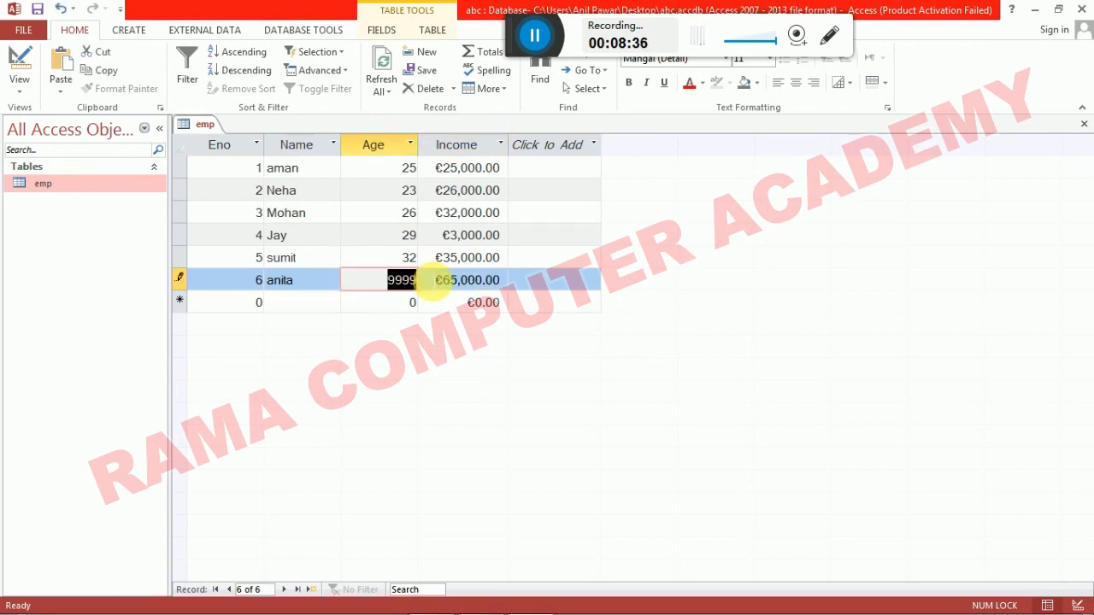
{"action": "type", "text": "25"}
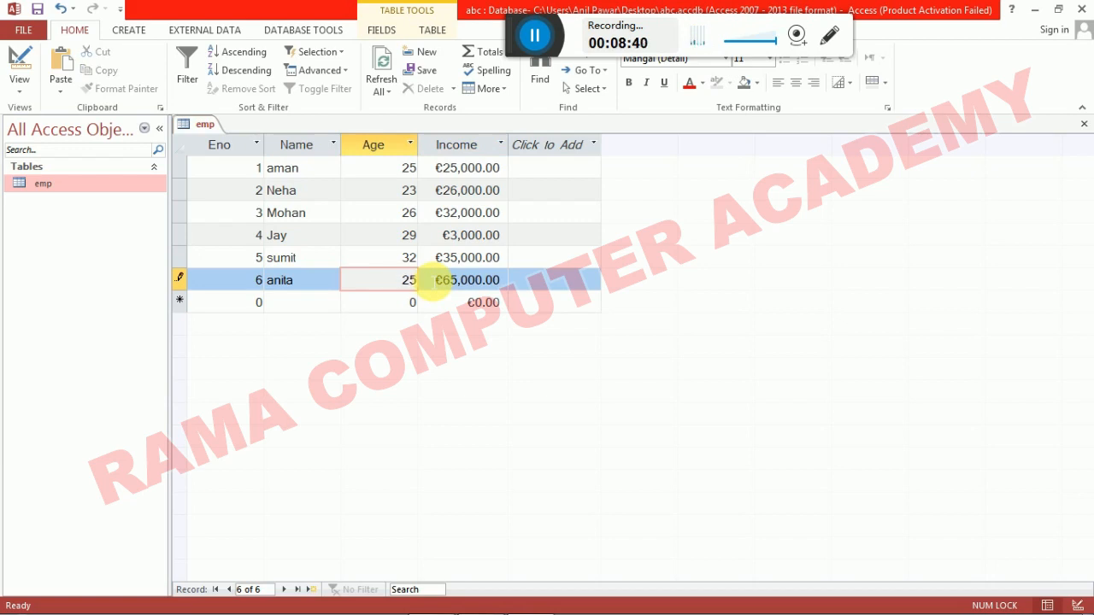
{"action": "key", "text": "ctrl+w"}
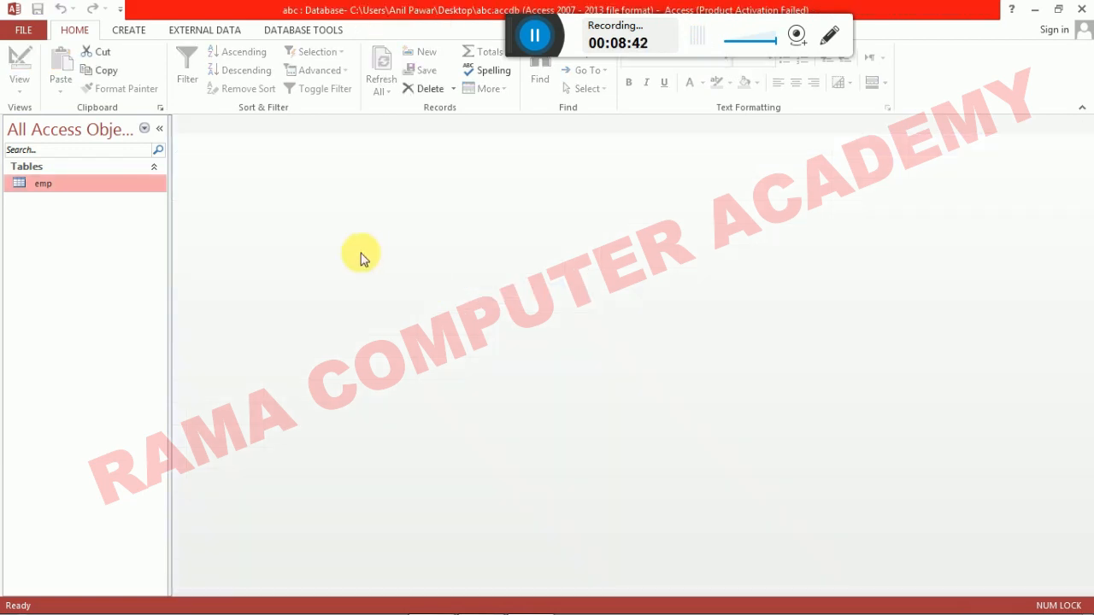
- Open the emp table's design and set the Age field's validation rule to >=18 And <80
{"action": "right_click", "coordinate": [58, 187]}
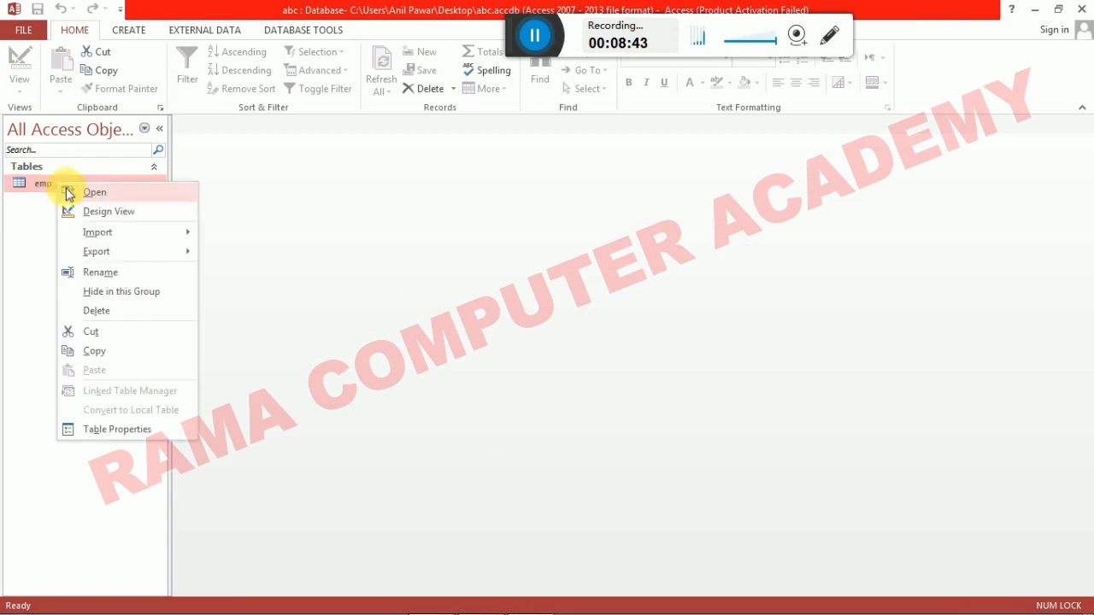
{"action": "left_click", "coordinate": [112, 213]}
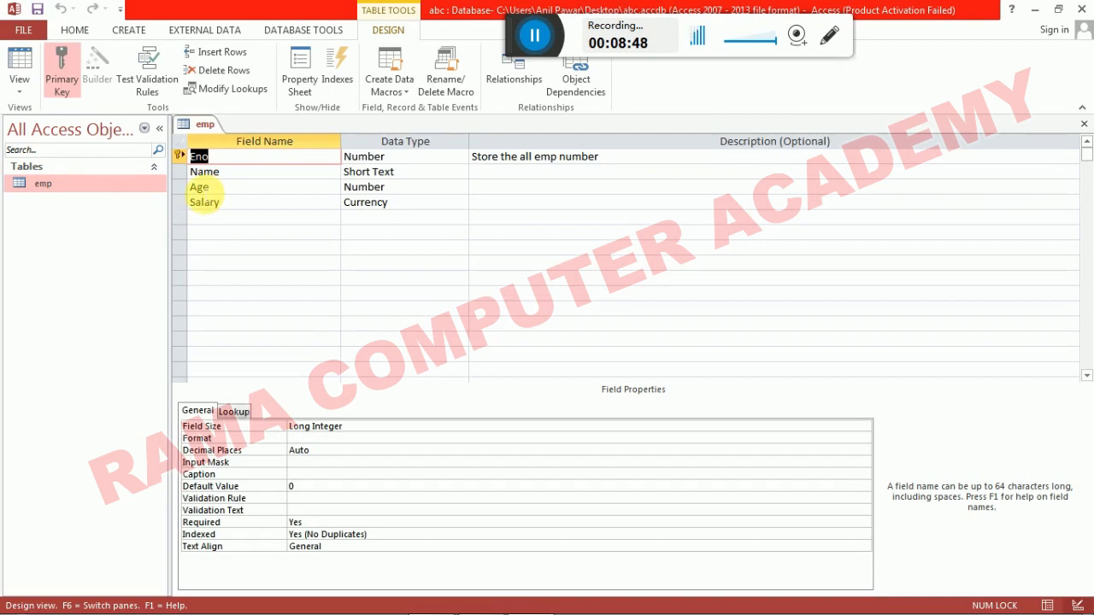
{"action": "left_click", "coordinate": [179, 187]}
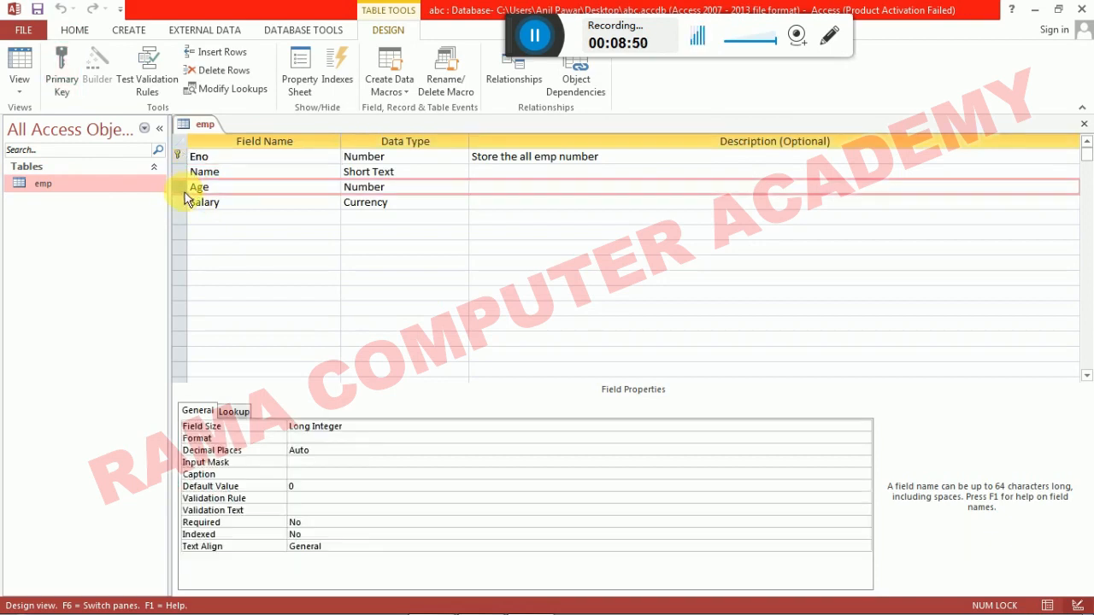
{"action": "left_click", "coordinate": [318, 500]}
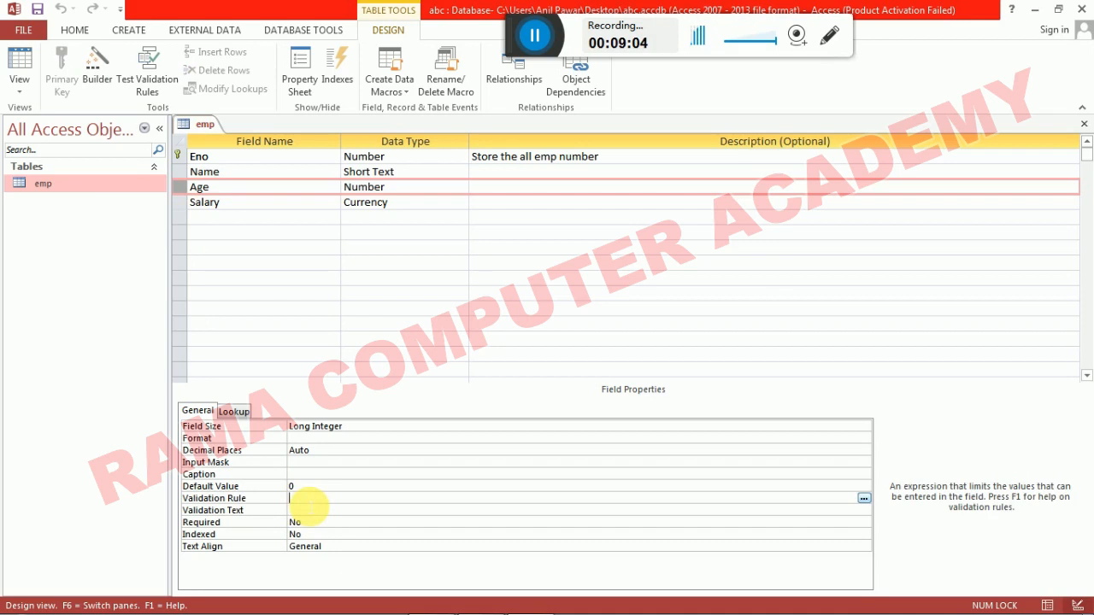
{"action": "type", "text": ">=18"}
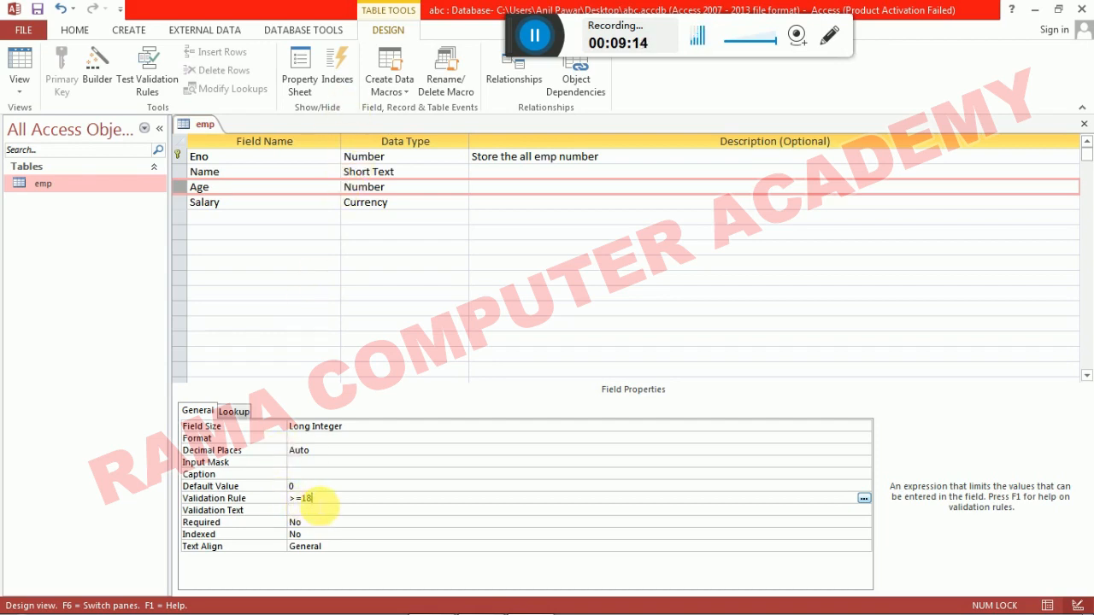
{"action": "type", "text": "and <80"}
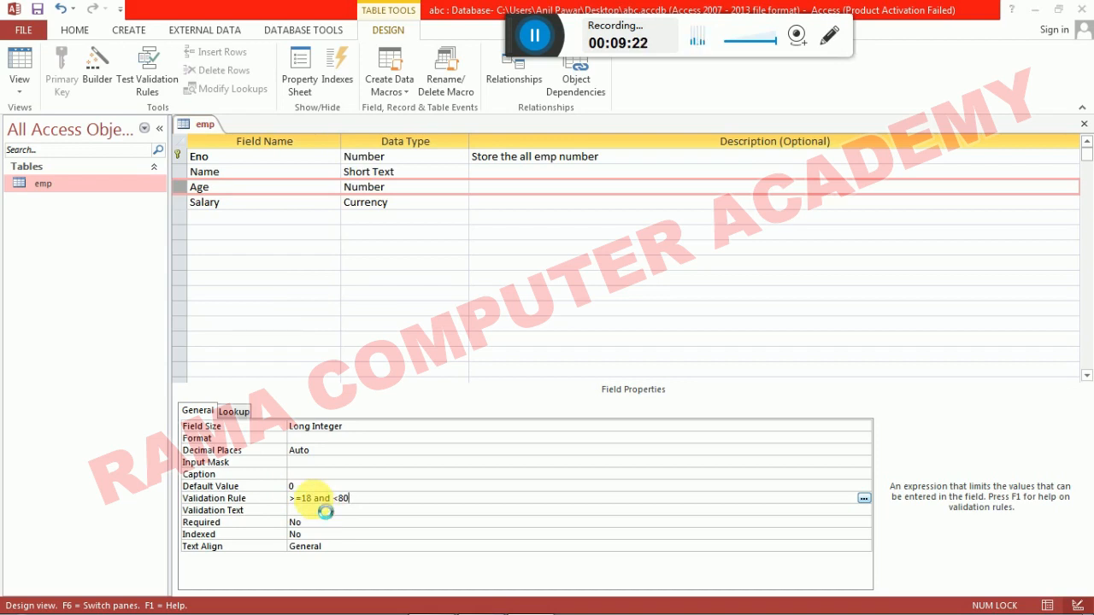
- Close the emp design with its changes saved, and have the existing data tested against the new rule
{"action": "key", "text": "ctrl+w"}
{"action": "left_click", "coordinate": [483, 363]}
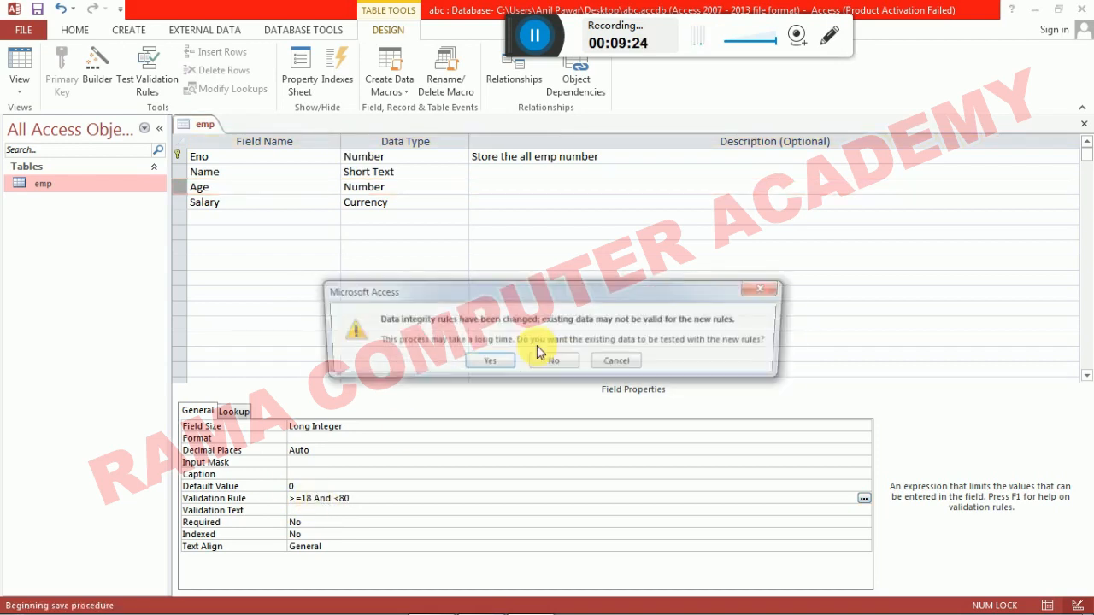
{"action": "left_click", "coordinate": [489, 362]}
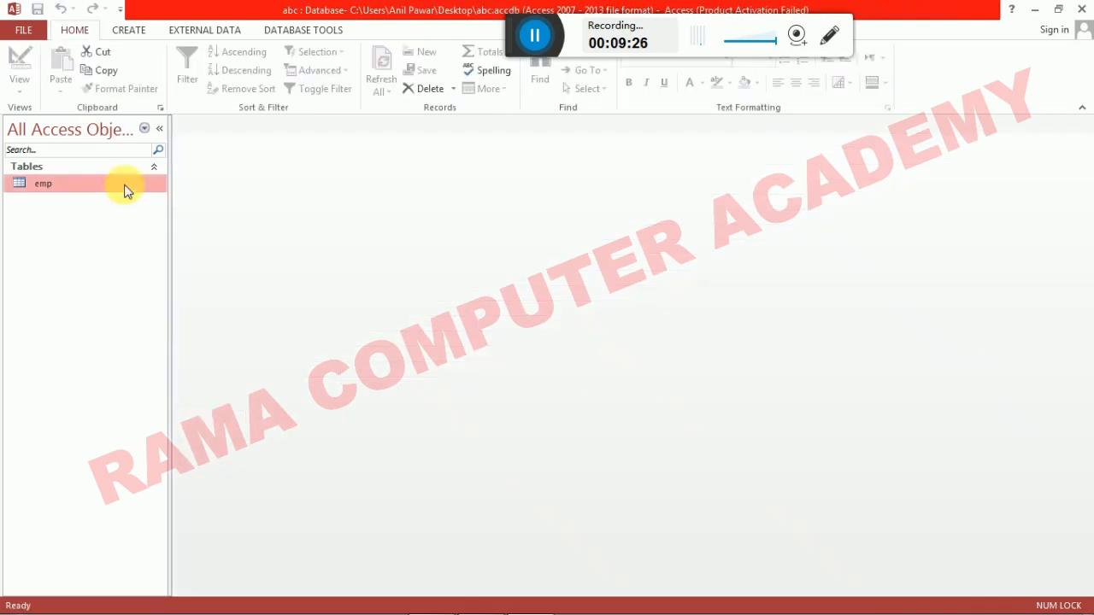
- Open the emp table in Datasheet view and try to set the Age in the third record to 82
{"action": "double_click", "coordinate": [116, 188]}
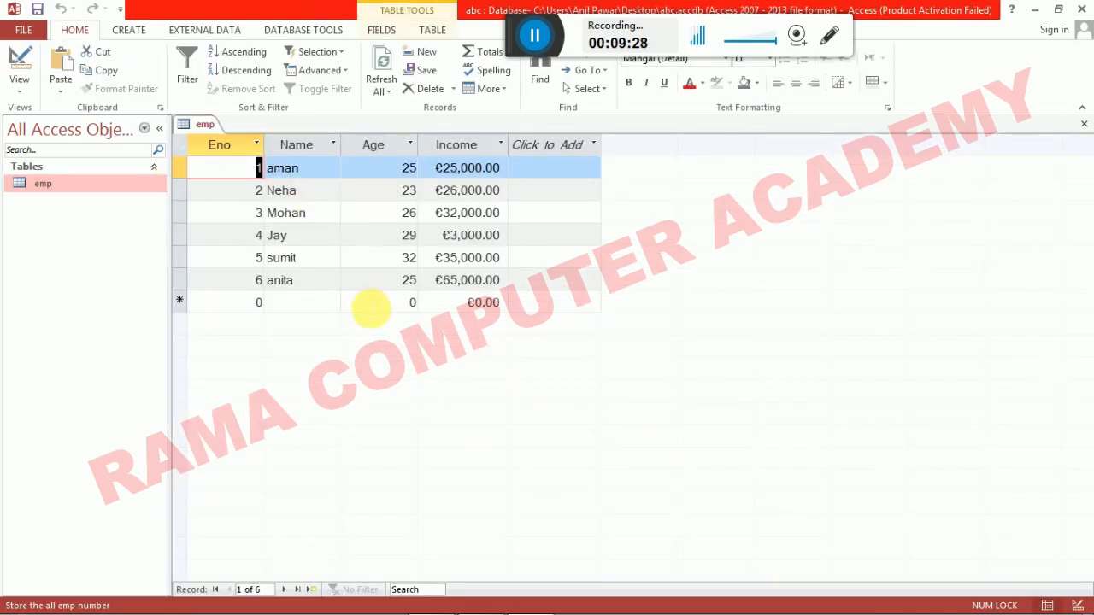
{"action": "left_click", "coordinate": [384, 282]}
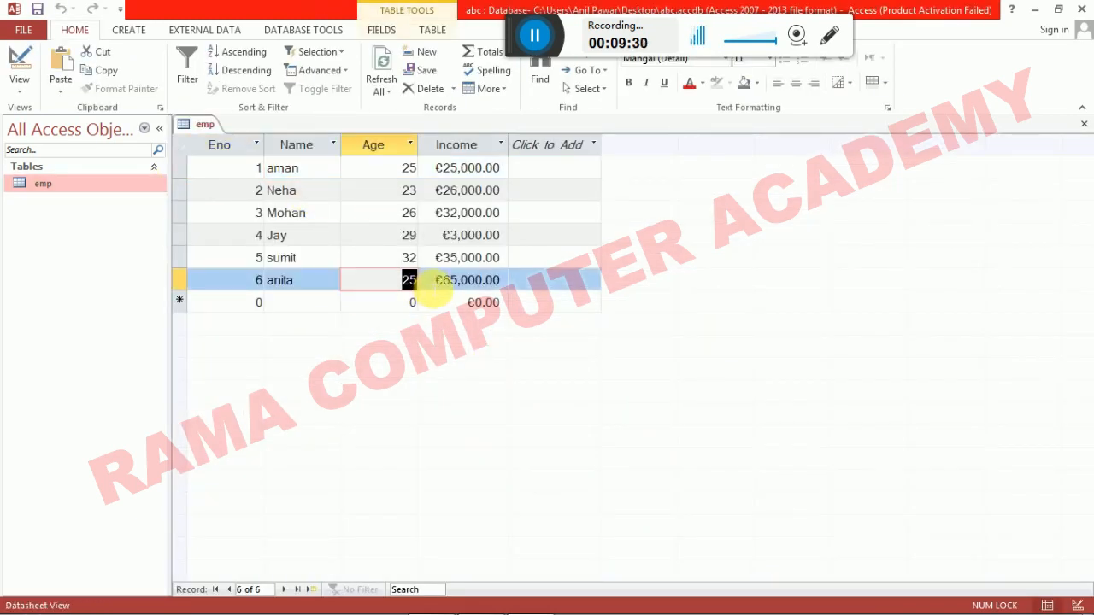
{"action": "left_click", "coordinate": [364, 168]}
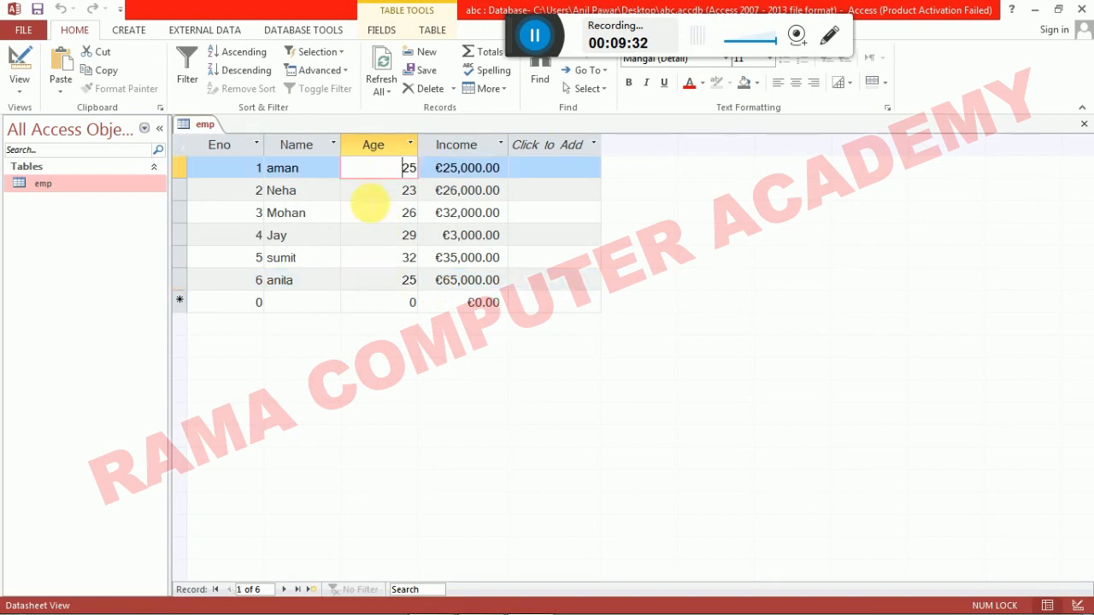
{"action": "double_click", "coordinate": [408, 214]}
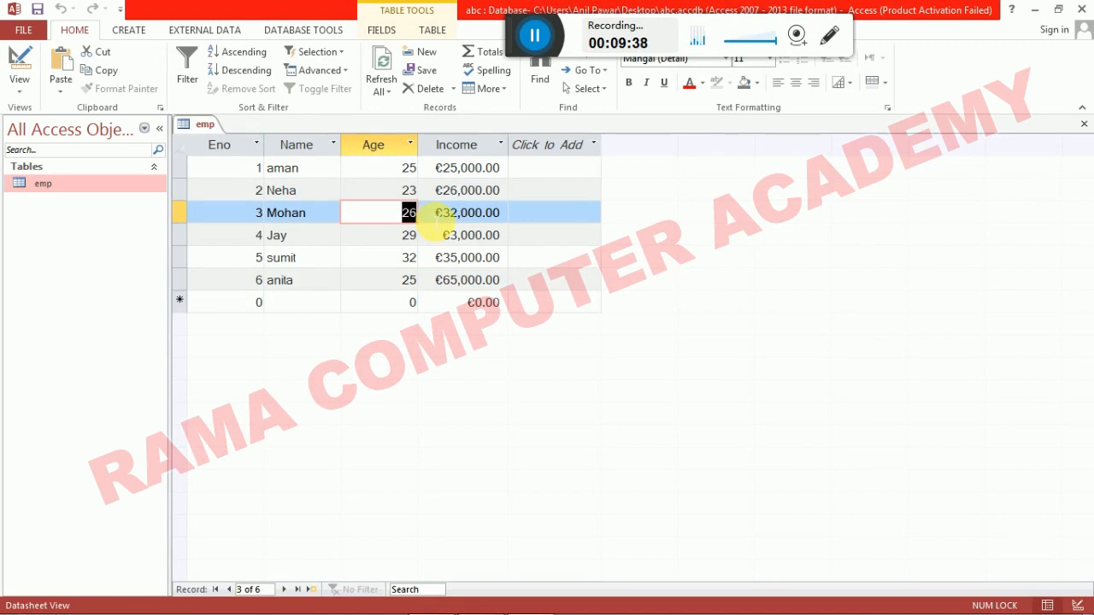
{"action": "type", "text": "82"}
{"action": "key", "text": "Return"}
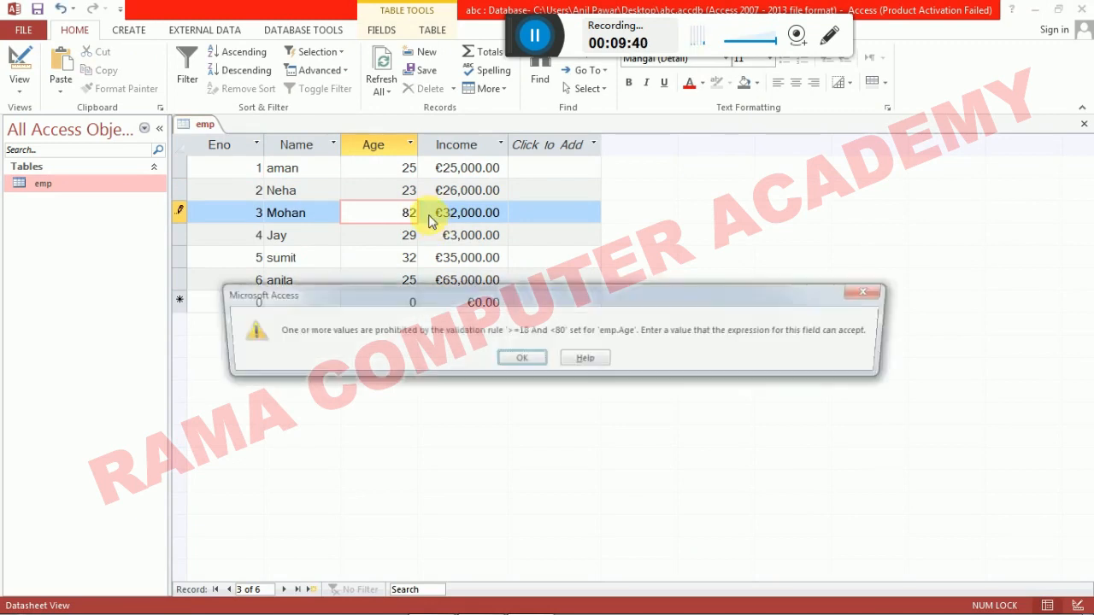
{"action": "key", "text": "Return"}
{"action": "key", "text": "Return"}
{"action": "key", "text": "Return"}
{"action": "key", "text": "Return"}
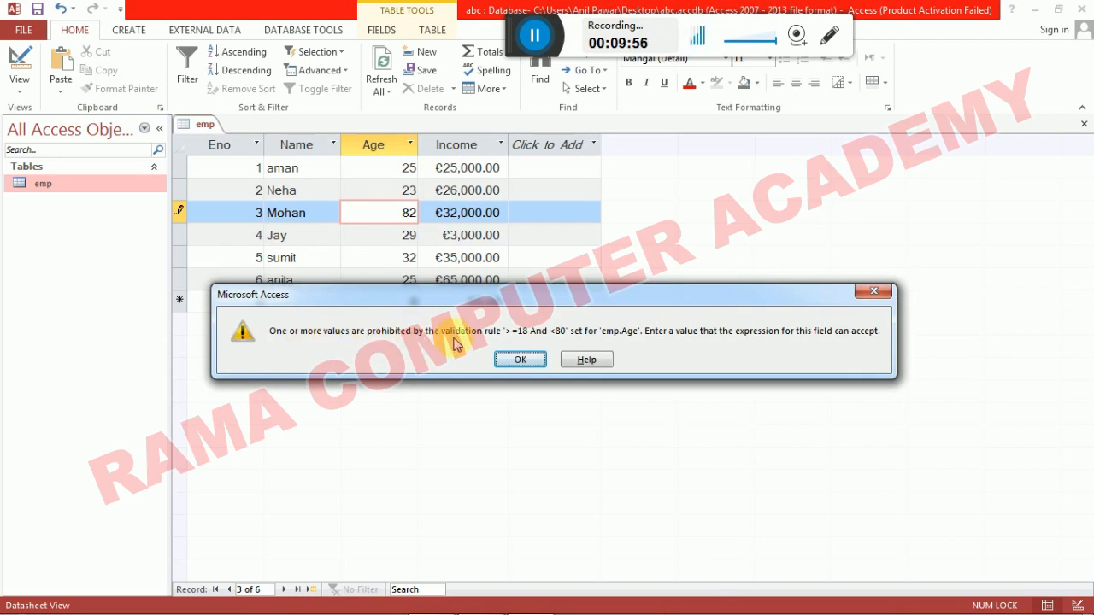
{"action": "left_click", "coordinate": [518, 360]}
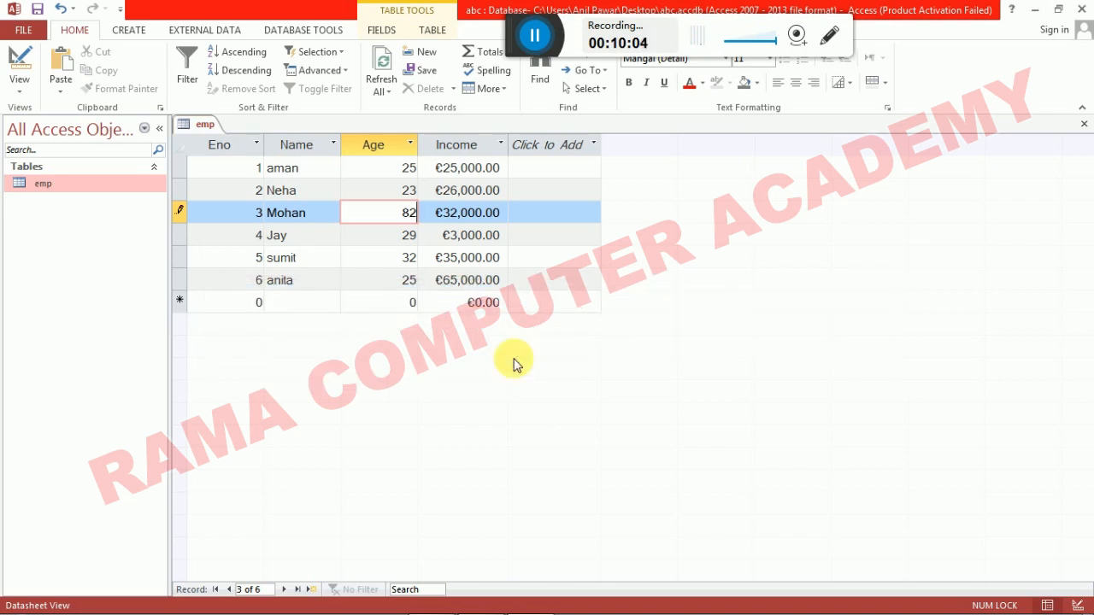
- Discard the Age edit in the third record, and requery and close the emp datasheet
{"action": "key", "text": "Escape"}
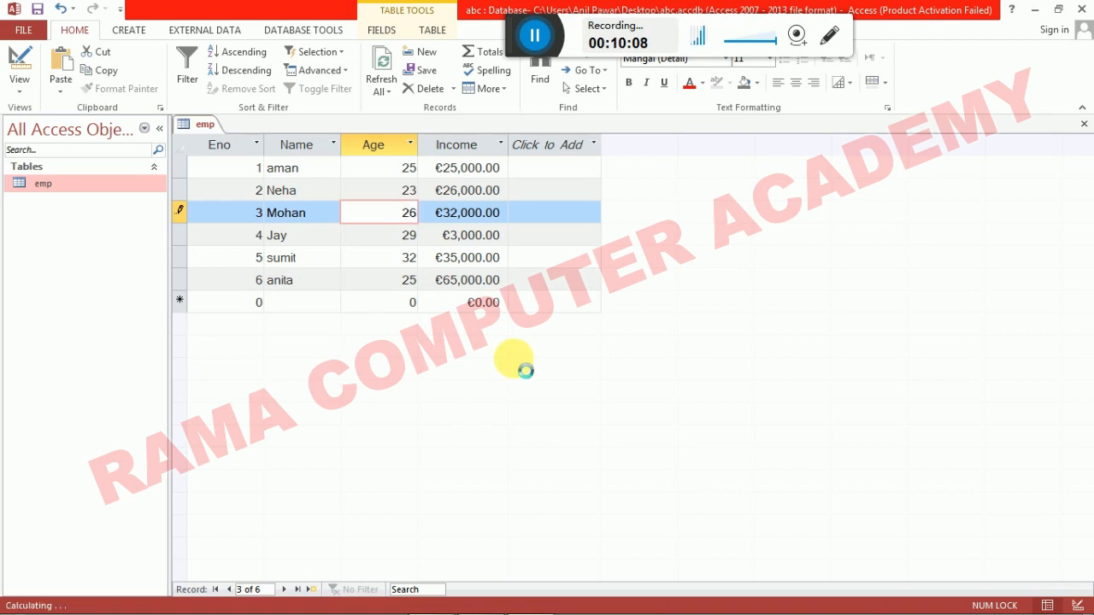
{"action": "key", "text": "shift+F9"}
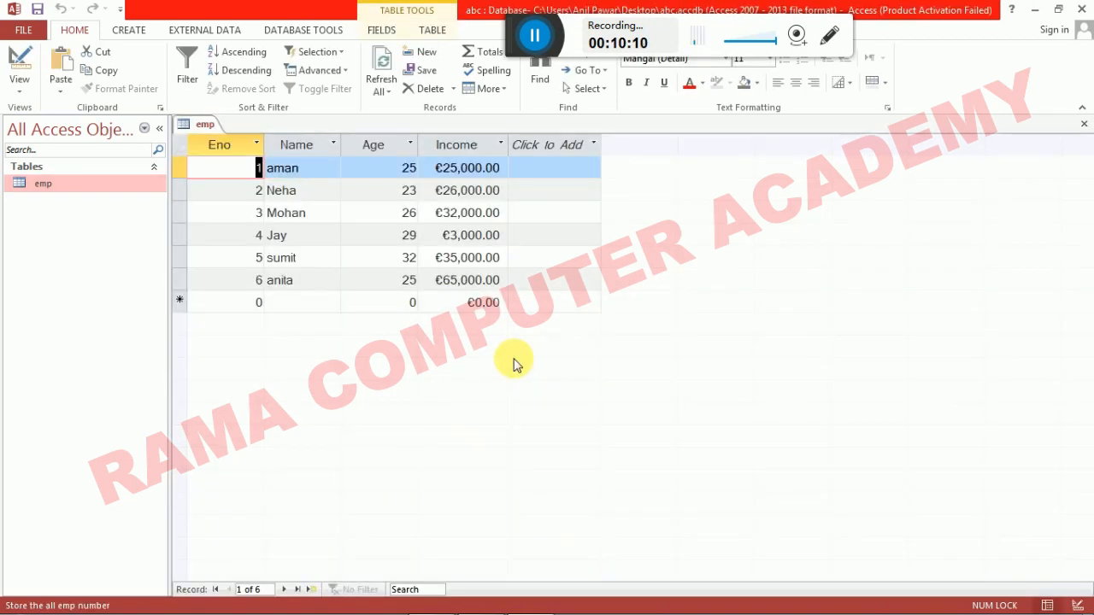
{"action": "key", "text": "ctrl+w"}
- In the WordPad notes, add the word "value" to heading 5 so that it reads "Default value"
{"action": "key", "text": "alt+Tab"}
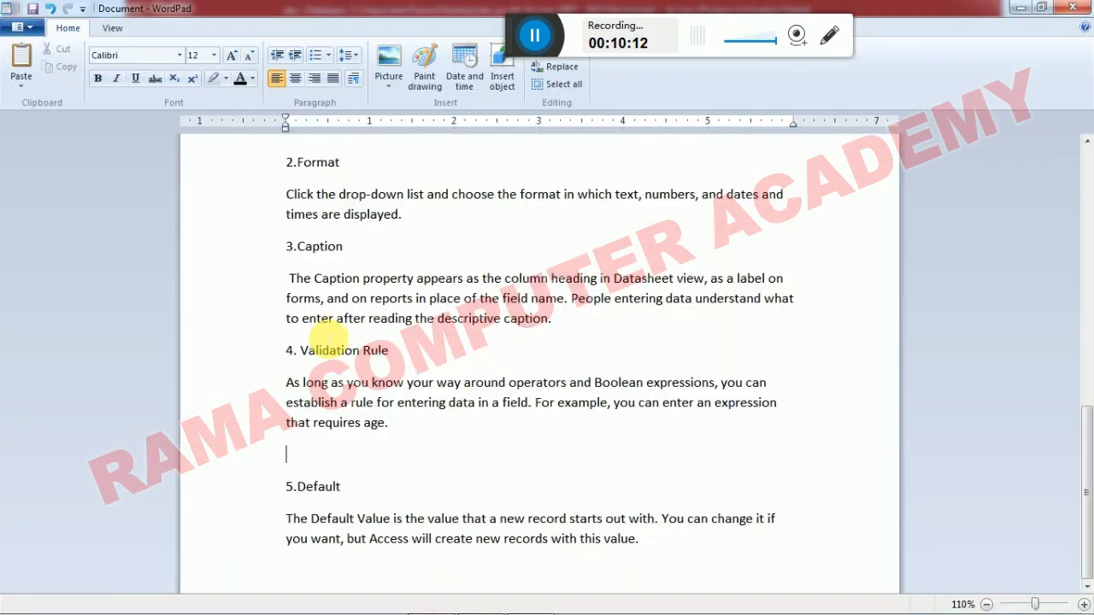
{"action": "left_click", "coordinate": [356, 488]}
{"action": "type", "text": "value"}
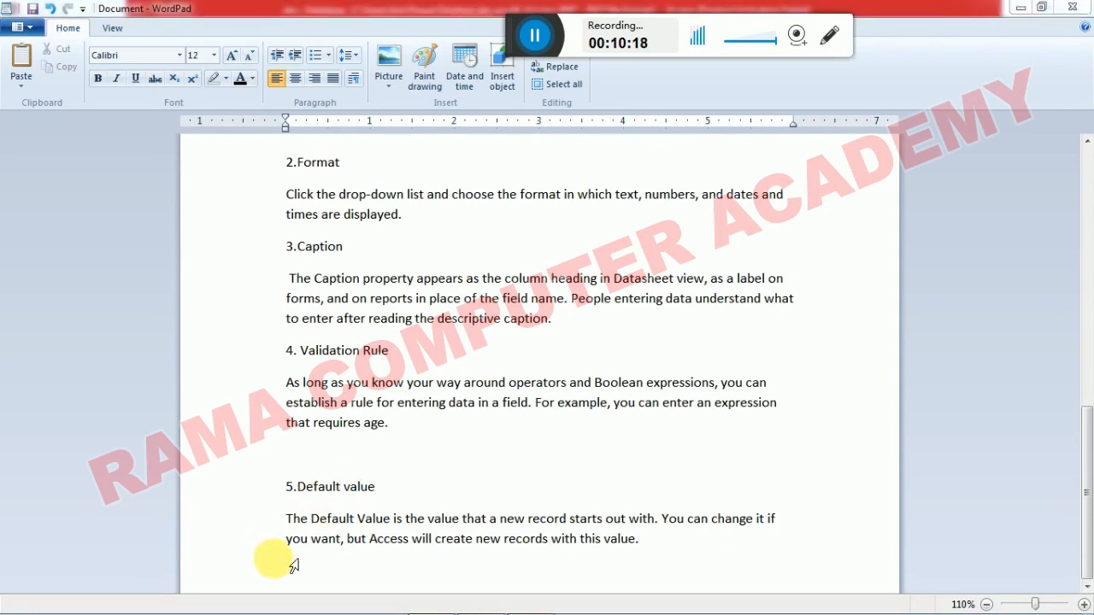
- In Access, open the emp table in Datasheet view and select the blank new-record row
{"action": "key", "text": "alt+Tab"}
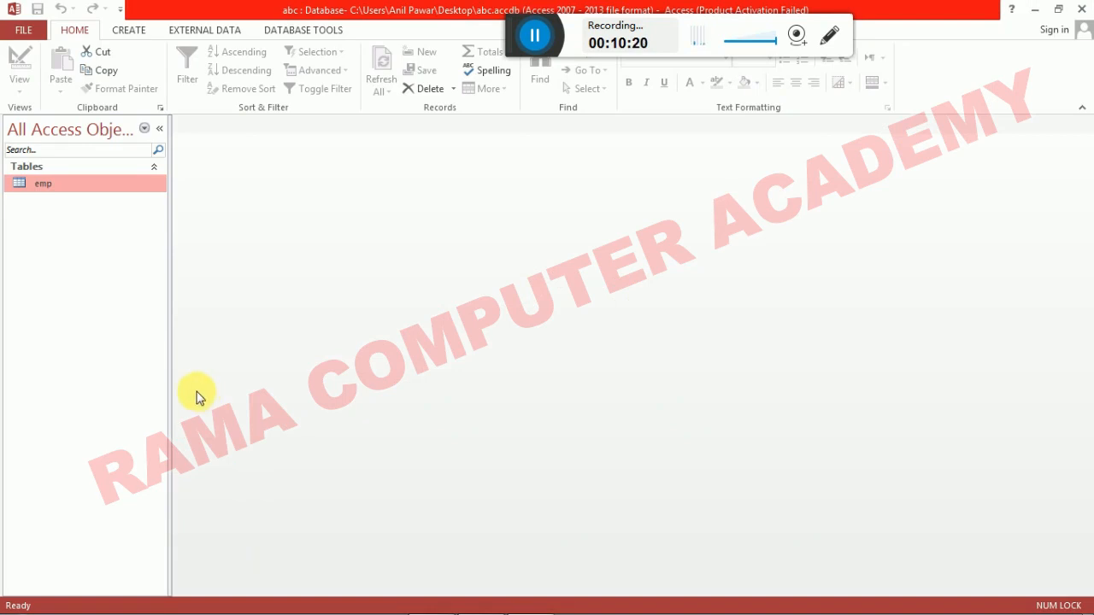
{"action": "left_click", "coordinate": [55, 188]}
{"action": "double_click", "coordinate": [55, 188]}
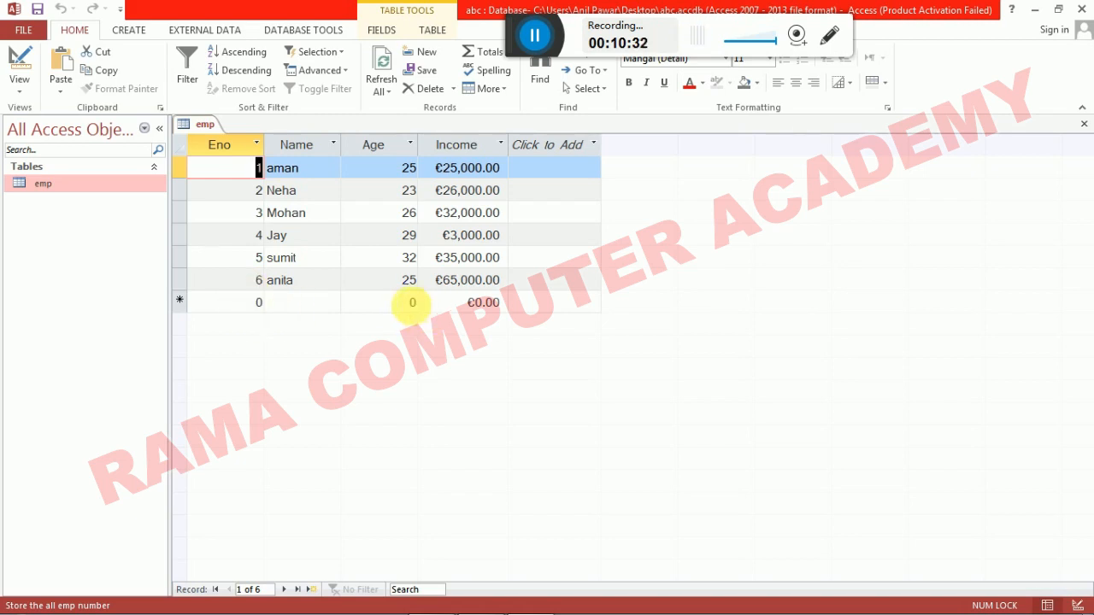
{"action": "left_click", "coordinate": [179, 301]}
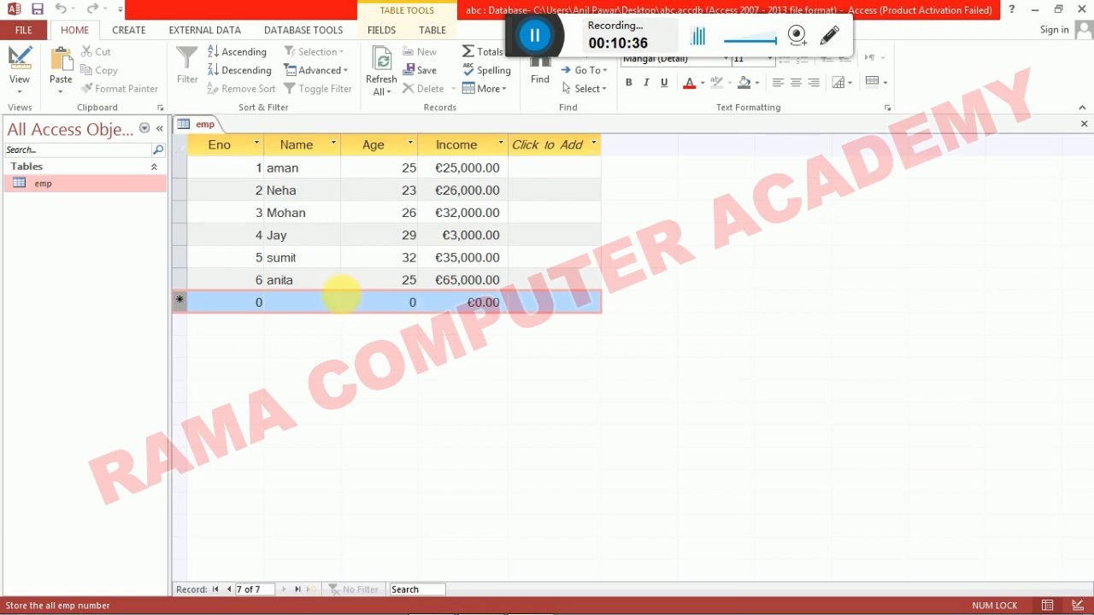
- Compare the Default value note in WordPad with the new-record row of the emp datasheet in Access
{"action": "key", "text": "alt+Tab"}
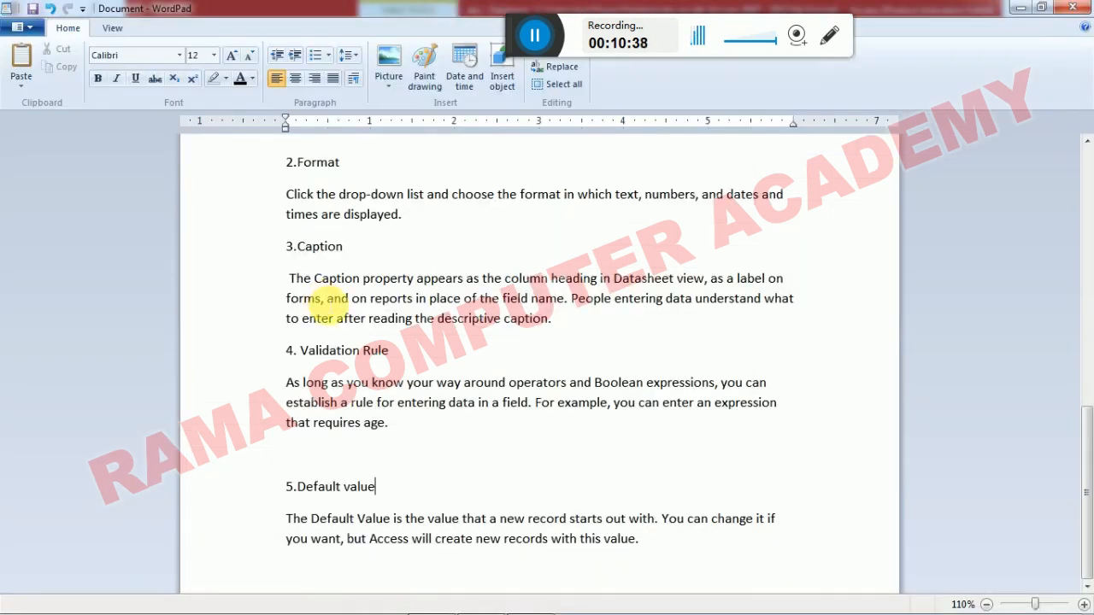
{"action": "key", "text": "alt+Tab"}
{"action": "key", "text": "alt+Tab"}
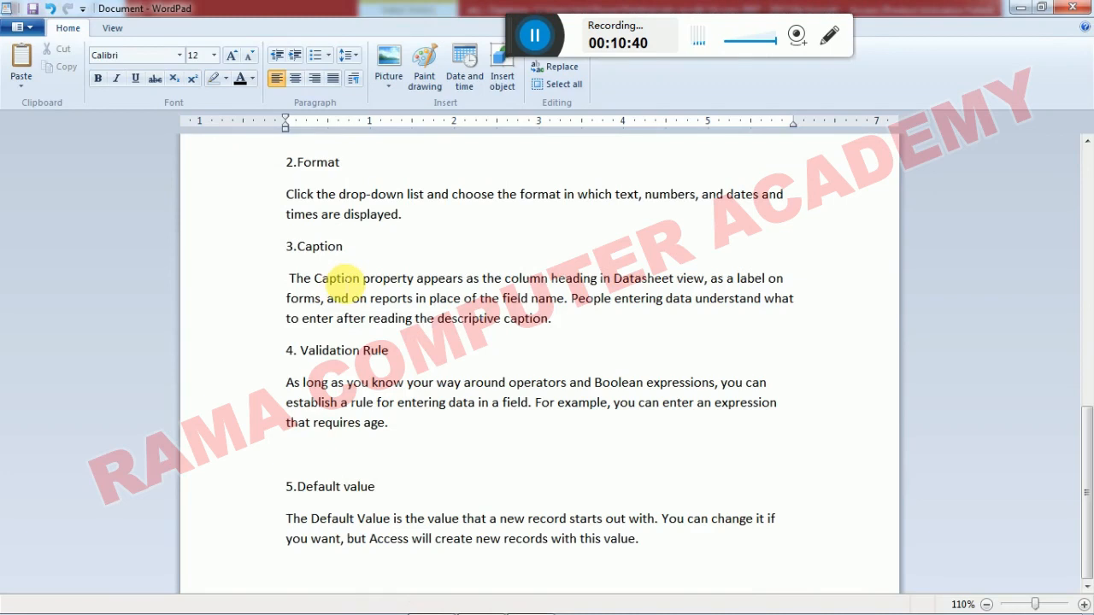
{"action": "key", "text": "alt+Tab"}
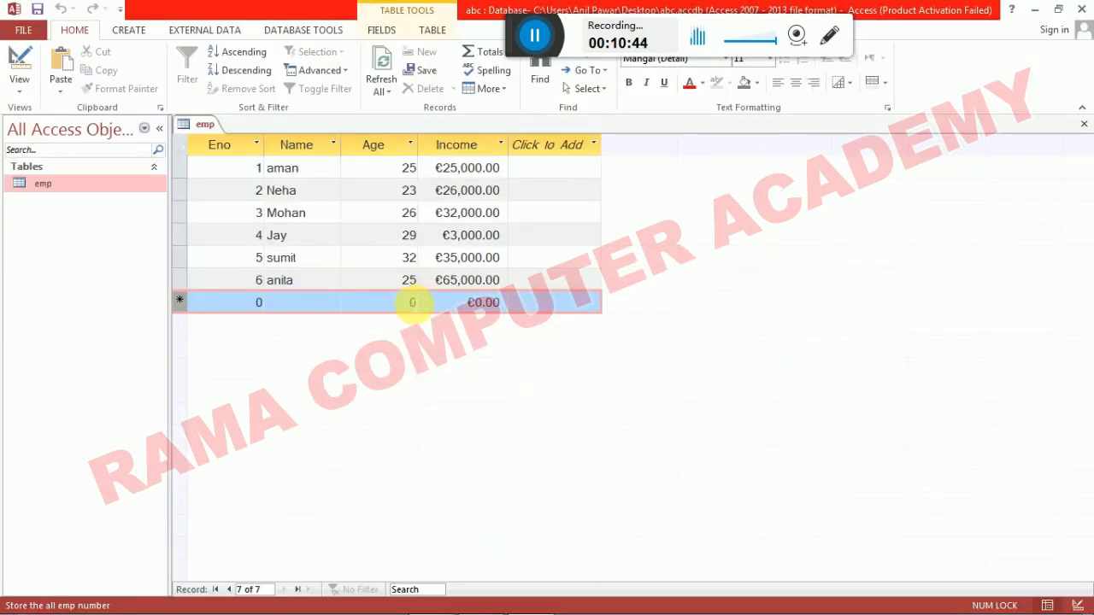
{"action": "key", "text": "alt+Tab"}
{"action": "key", "text": "alt+Tab"}
- Set the Age field's default value to 18 in the emp table's design, and close the design with its changes saved
{"action": "left_click", "coordinate": [49, 185]}
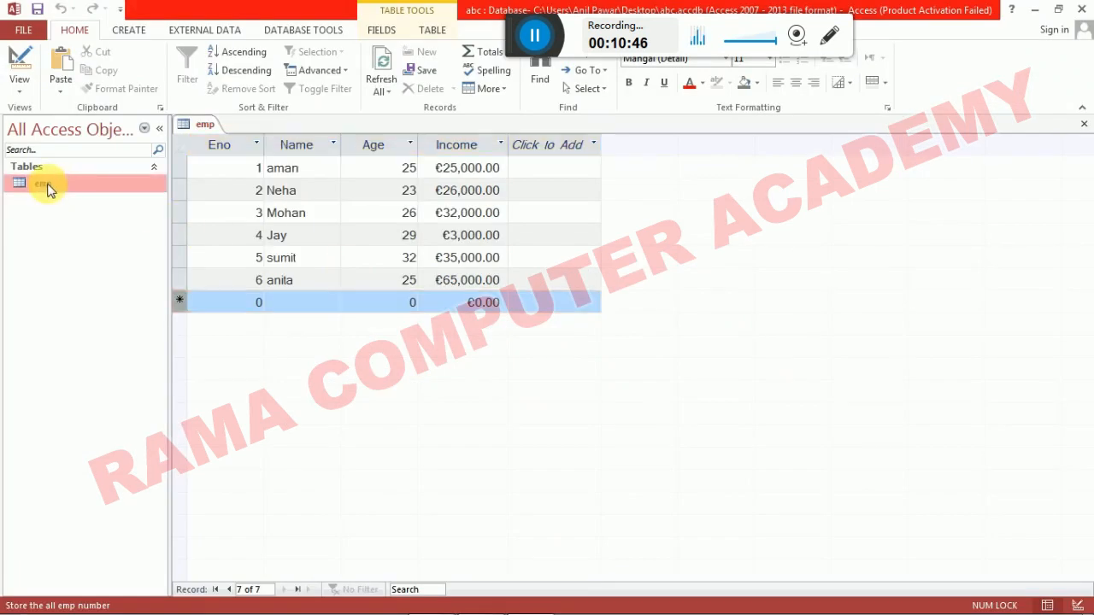
{"action": "right_click", "coordinate": [49, 185]}
{"action": "left_click", "coordinate": [88, 215]}
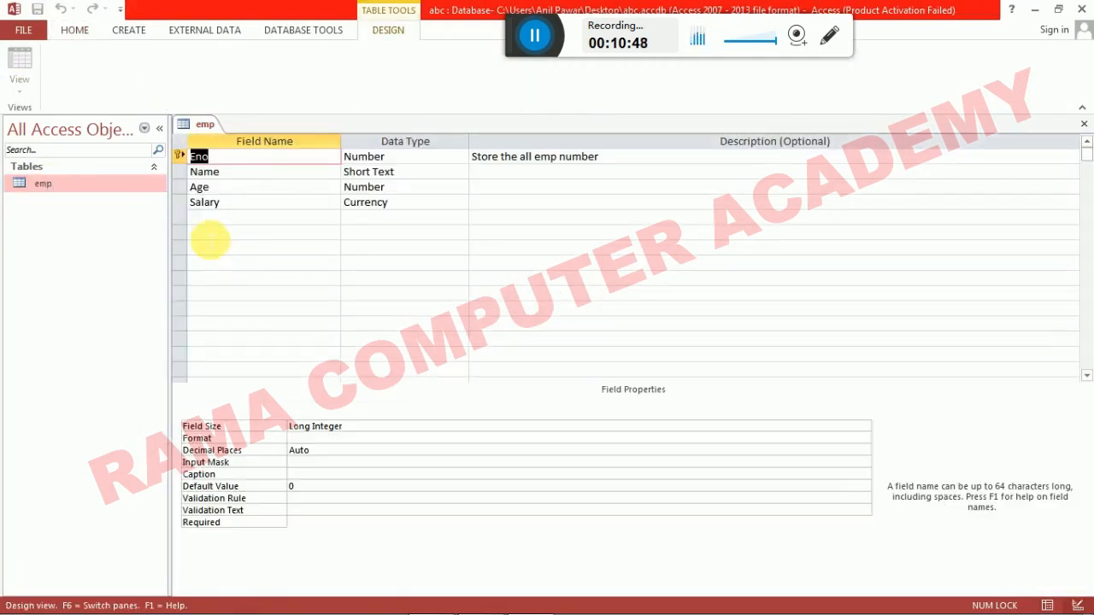
{"action": "left_click", "coordinate": [180, 187]}
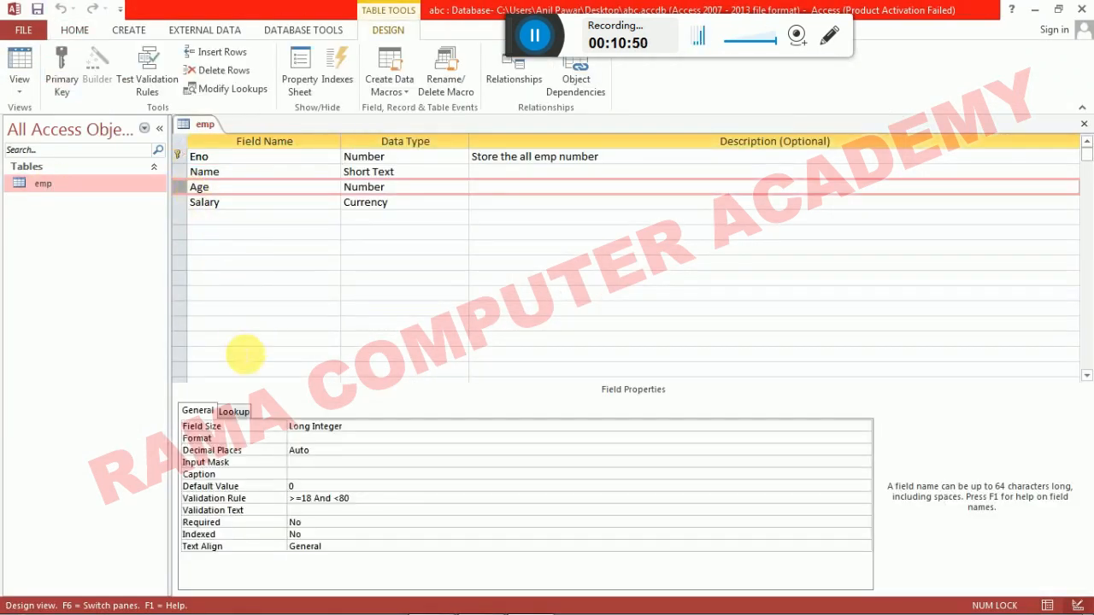
{"action": "left_click", "coordinate": [293, 486]}
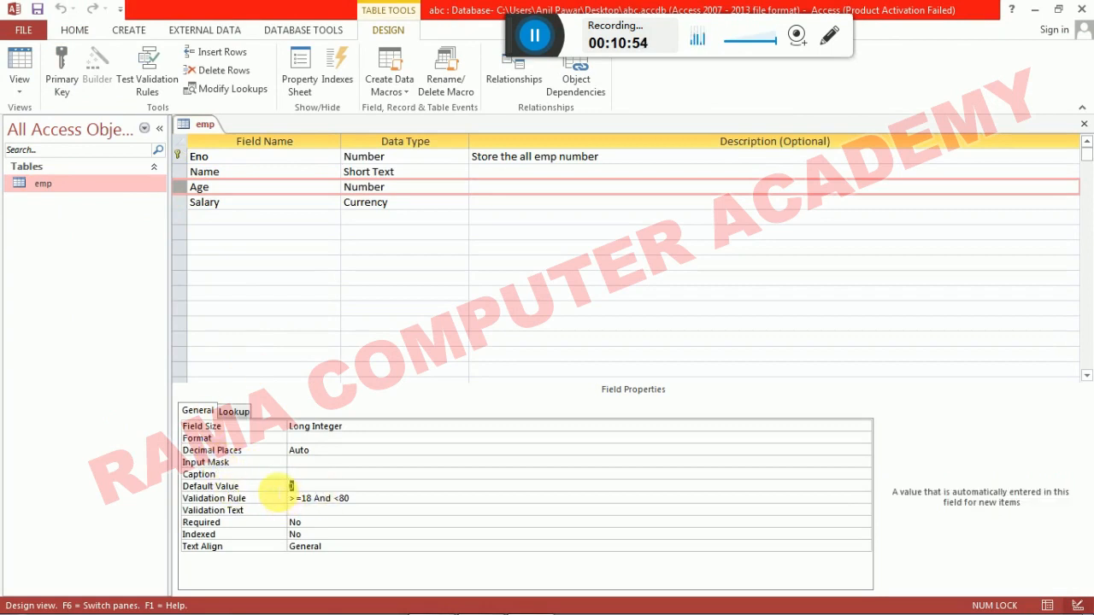
{"action": "left_click", "coordinate": [276, 487]}
{"action": "type", "text": "18"}
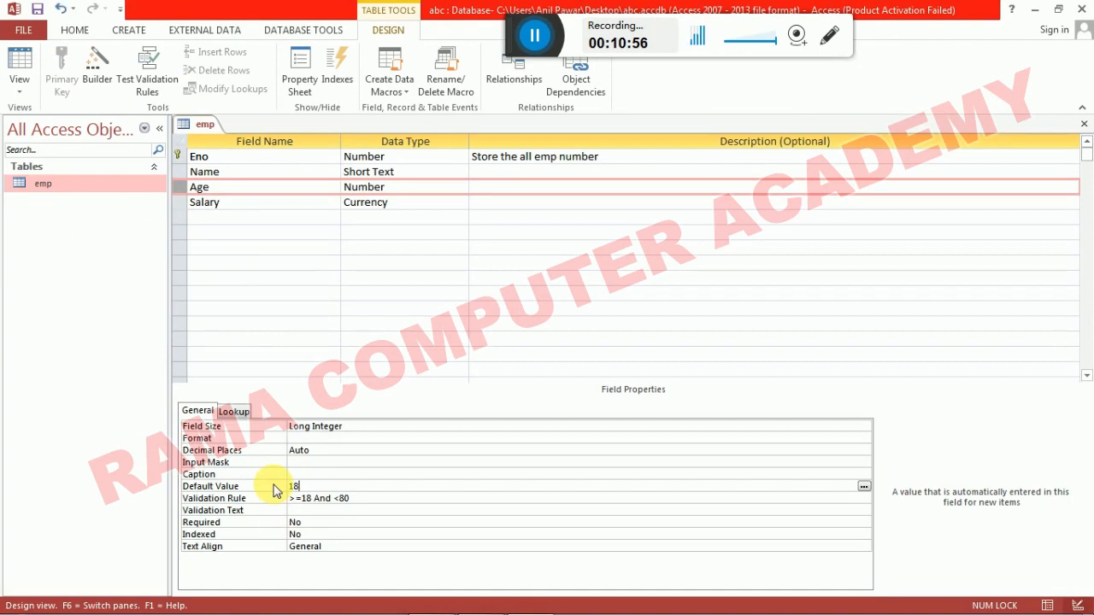
{"action": "key", "text": "ctrl+w"}
{"action": "key", "text": "Return"}
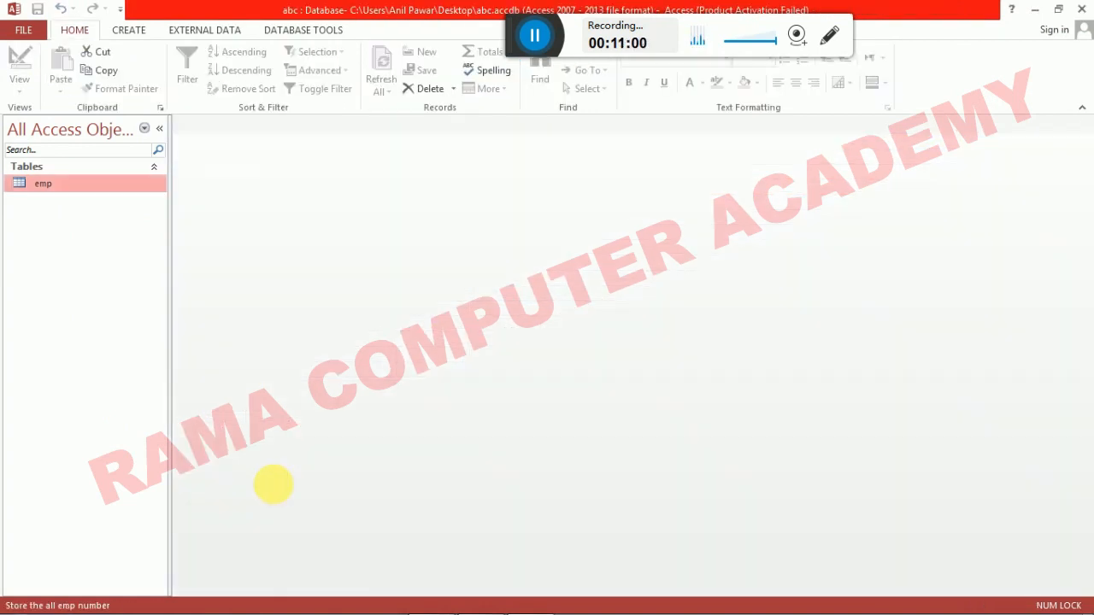